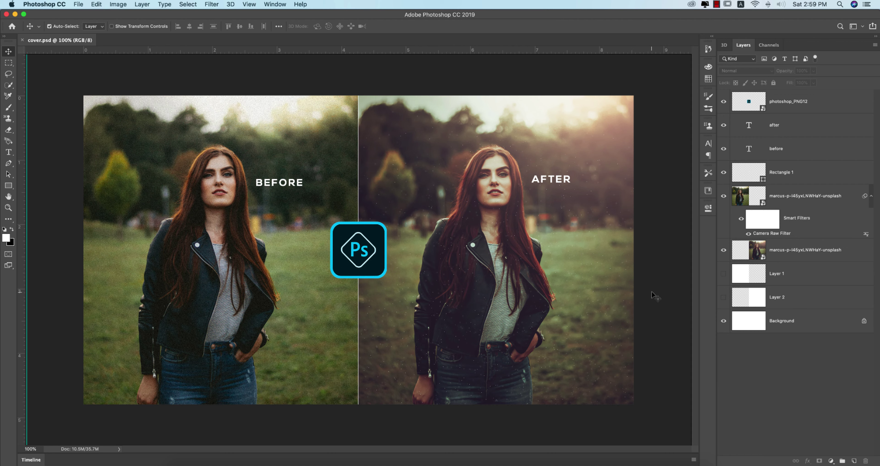
Fit the before/after cover to the window and try opening the original portrait from recent files.
{"action": "key", "text": "super+0"}
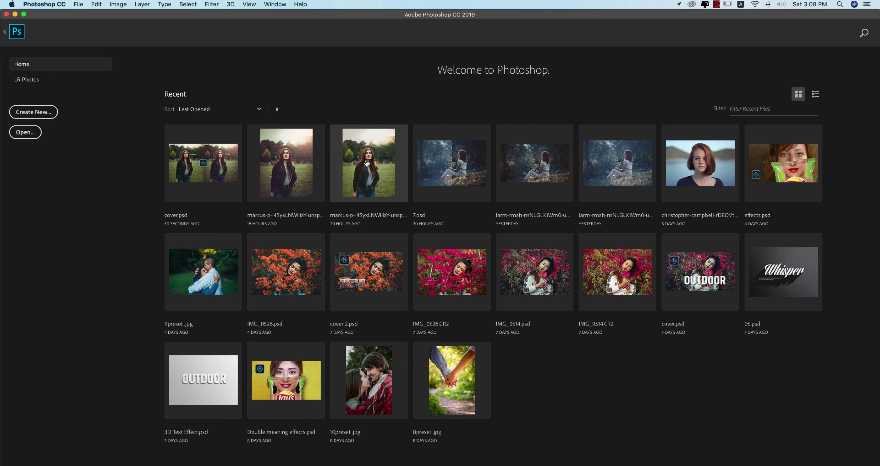
{"action": "left_click", "coordinate": [348, 147]}
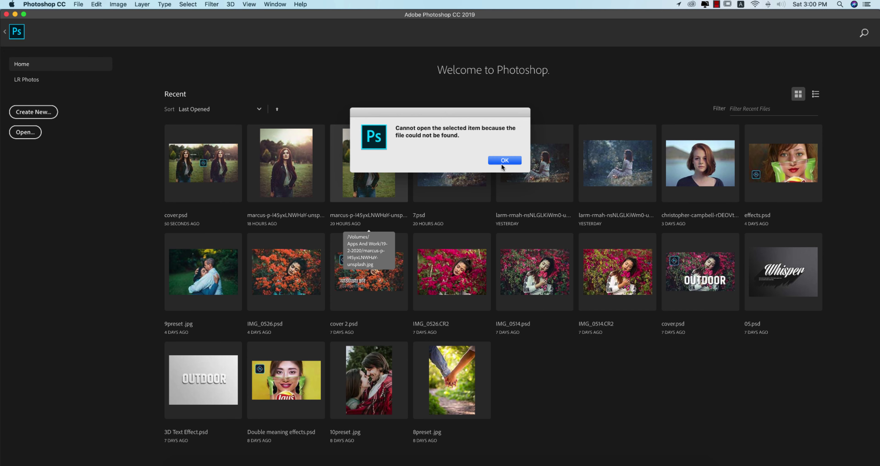
Dismiss the file-not-found error and open marcus-p-I45yxLNWHaY-unsplash.jpg.
{"action": "left_click", "coordinate": [511, 163]}
{"action": "key", "text": "super+o"}
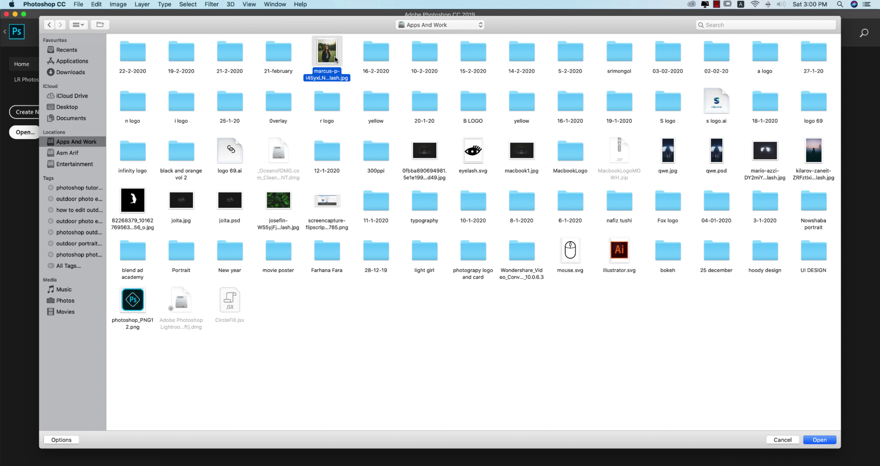
{"action": "key", "text": "Return"}
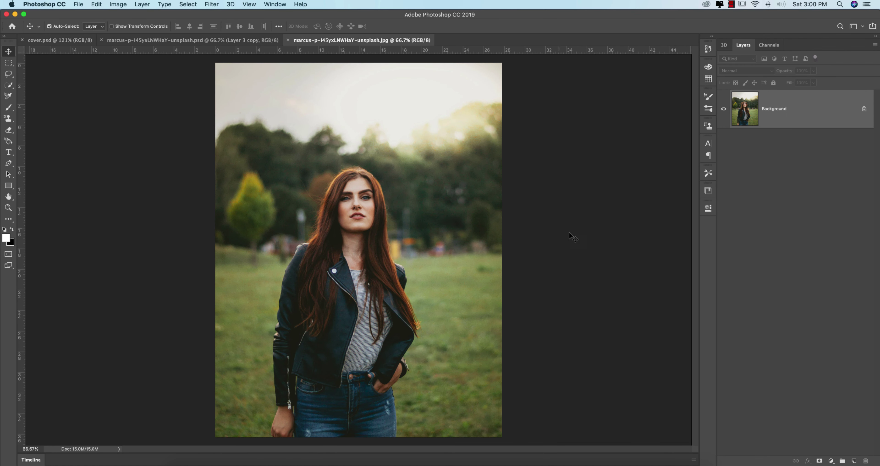
Duplicate the background layer and run Camera Raw Filter on the copy.
{"action": "key", "text": "super+j"}
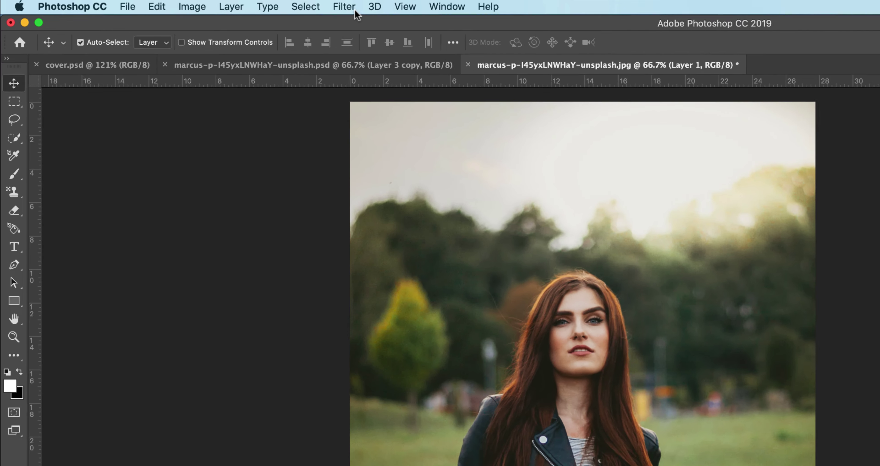
{"action": "left_click", "coordinate": [211, 4]}
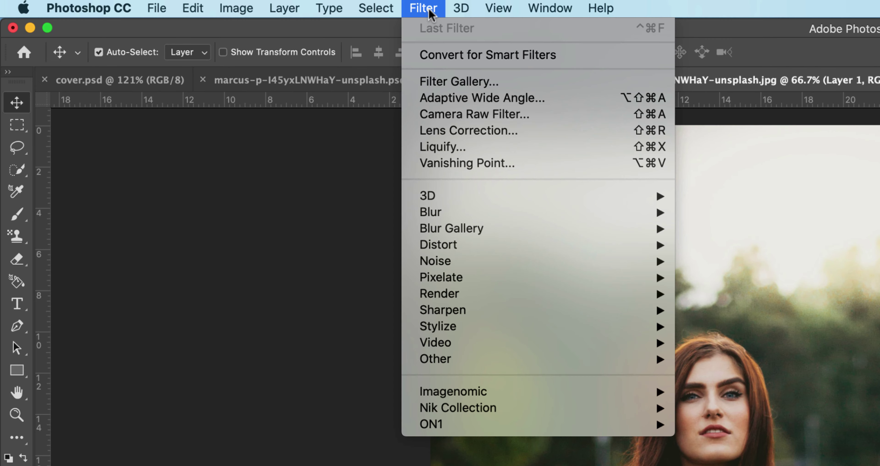
{"action": "left_click", "coordinate": [511, 114]}
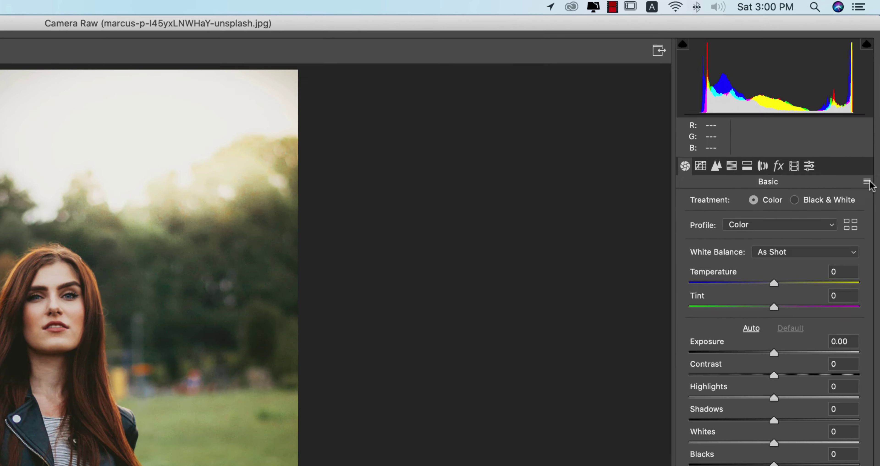
Load the girl 3.xmp settings into Camera Raw.
{"action": "left_click", "coordinate": [867, 181]}
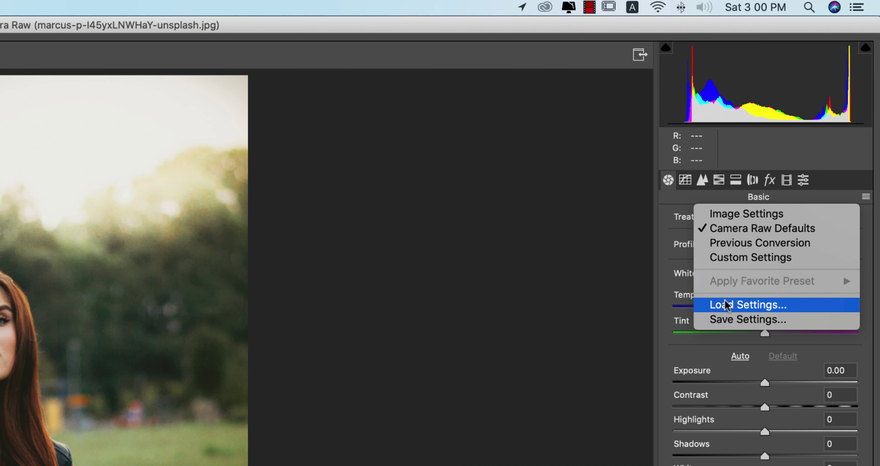
{"action": "left_click", "coordinate": [724, 304]}
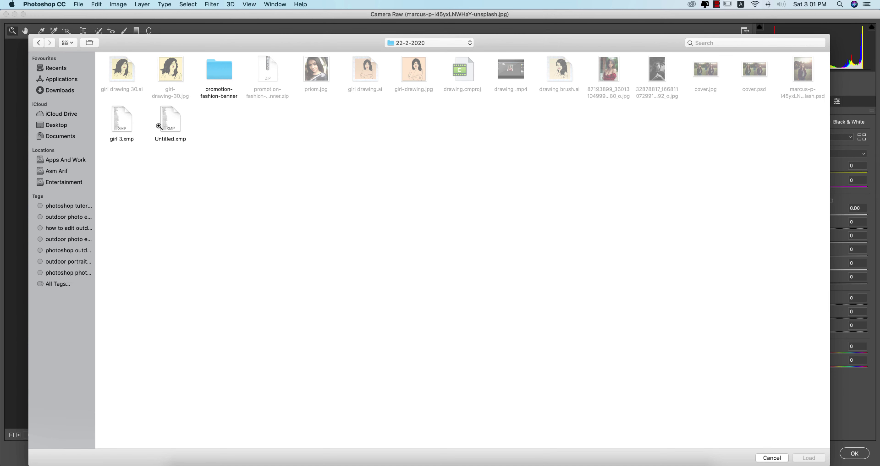
{"action": "left_click", "coordinate": [116, 125]}
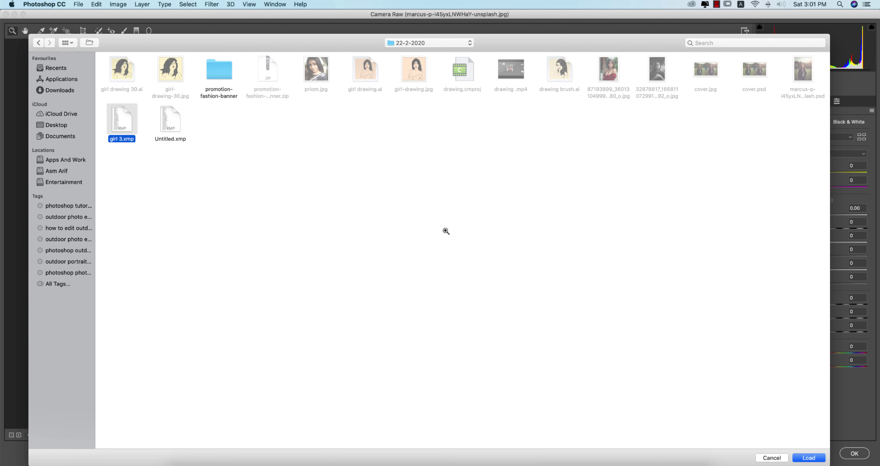
{"action": "left_click", "coordinate": [809, 458]}
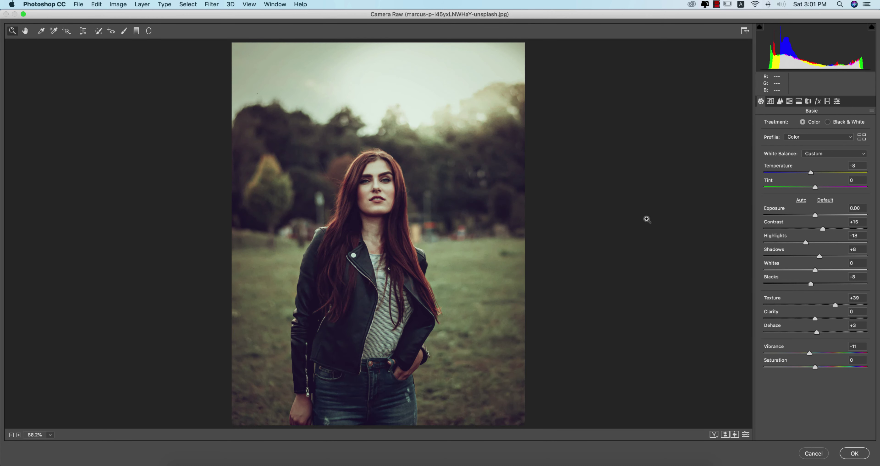
Compare the before/after views and review the resulting Tint, Shadows and Blacks values.
{"action": "left_click", "coordinate": [713, 434]}
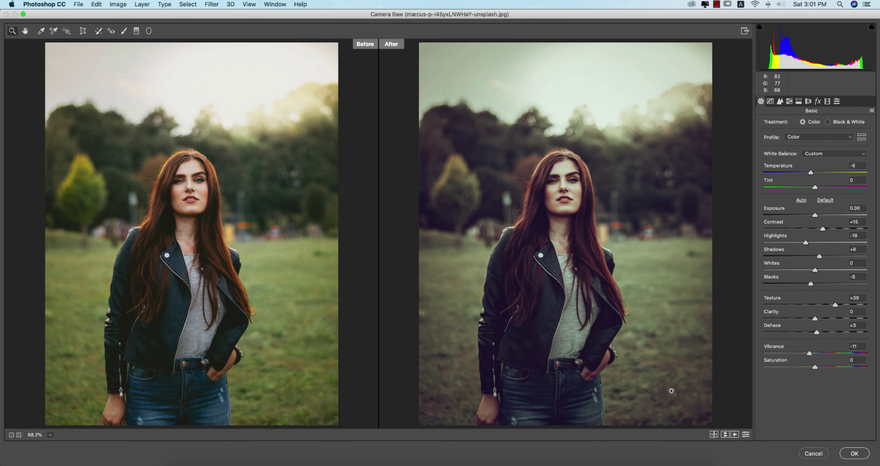
{"action": "left_click", "coordinate": [714, 434]}
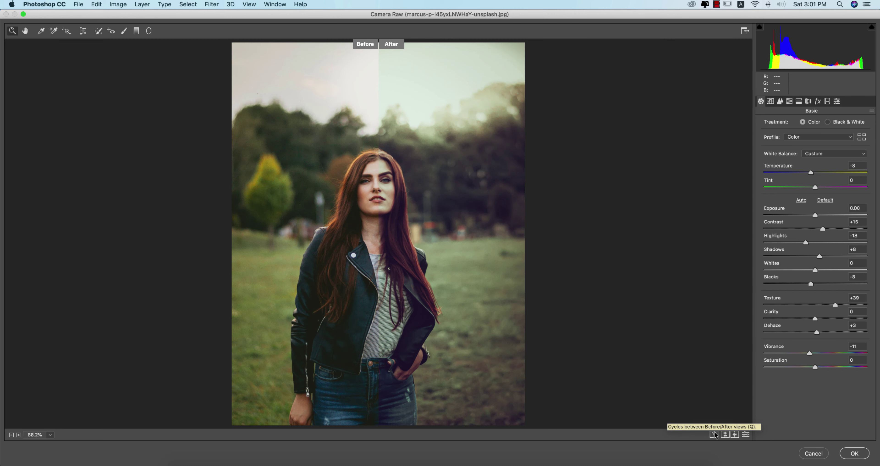
{"action": "left_click", "coordinate": [714, 434]}
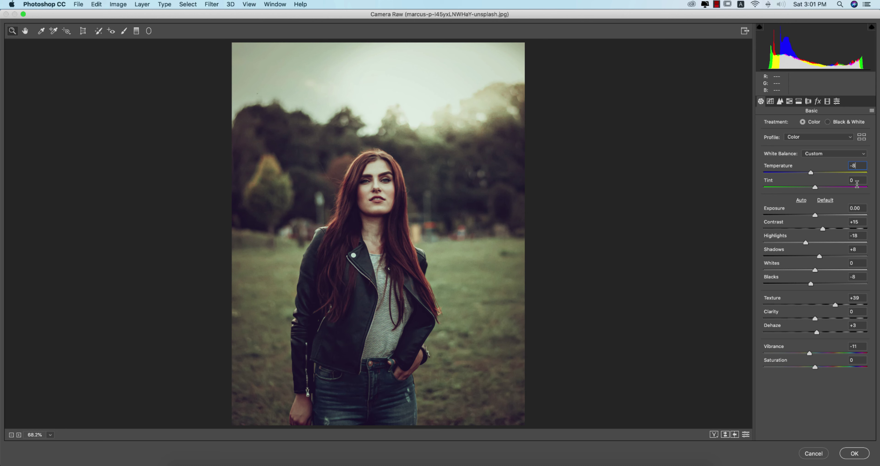
{"action": "left_click", "coordinate": [856, 182]}
{"action": "left_click", "coordinate": [853, 250]}
{"action": "left_click", "coordinate": [861, 277]}
{"action": "left_click", "coordinate": [364, 195]}
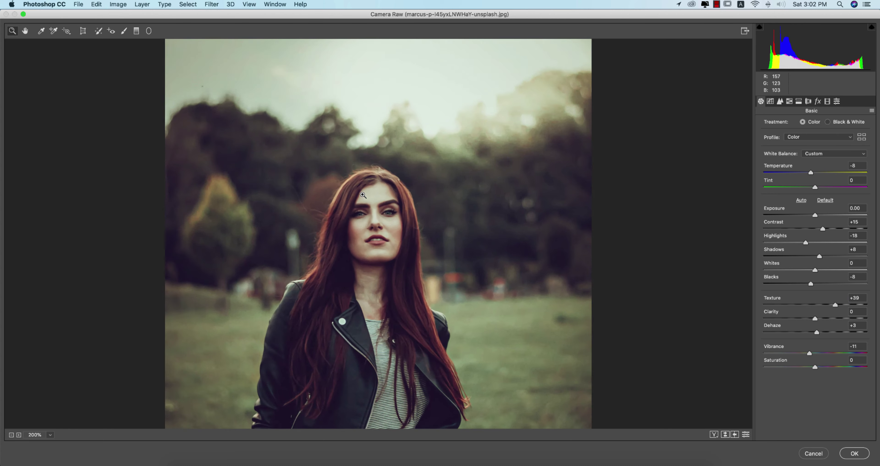
{"action": "left_click", "coordinate": [363, 195]}
{"action": "key", "text": "super+0"}
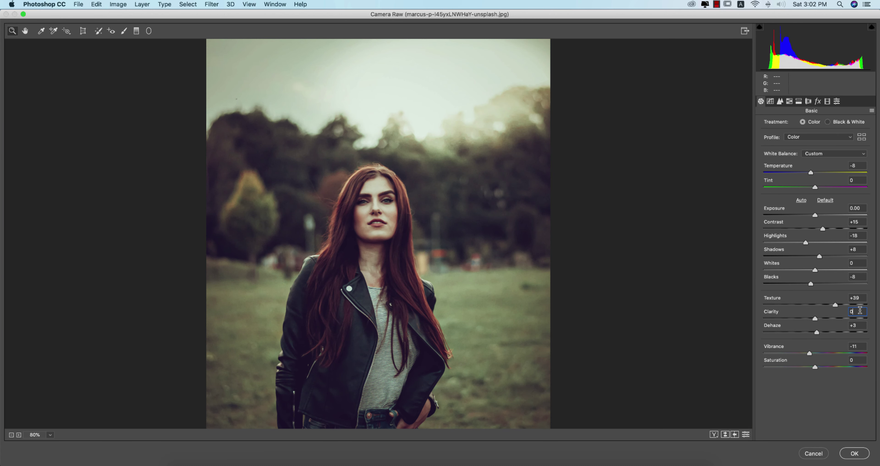
{"action": "left_click", "coordinate": [862, 324]}
{"action": "left_click_drag", "start_coordinate": [814, 332], "coordinate": [796, 333]}
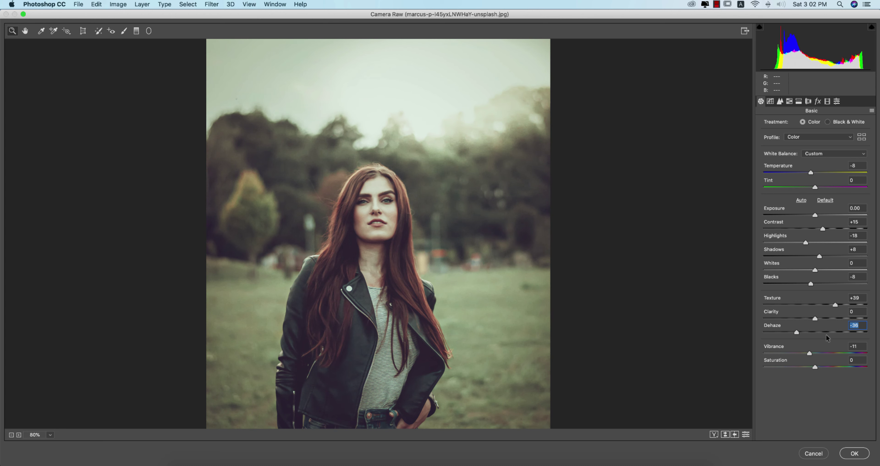
{"action": "key", "text": "super+z"}
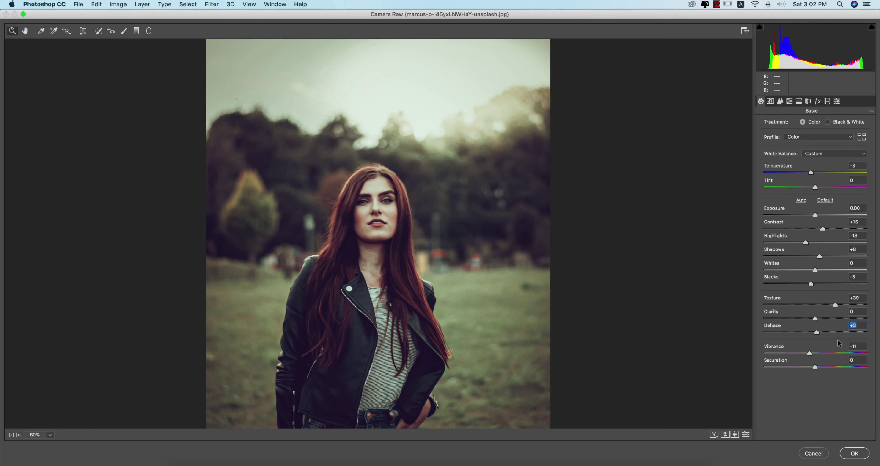
{"action": "left_click_drag", "start_coordinate": [817, 333], "coordinate": [851, 334]}
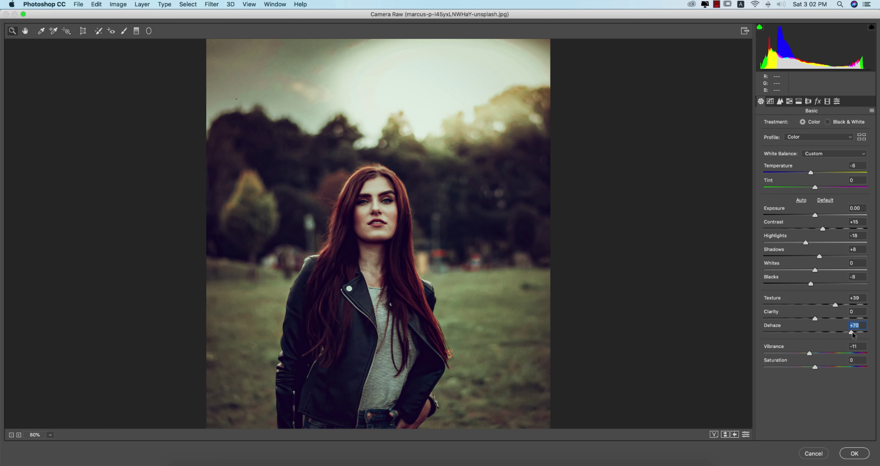
{"action": "key", "text": "super+z"}
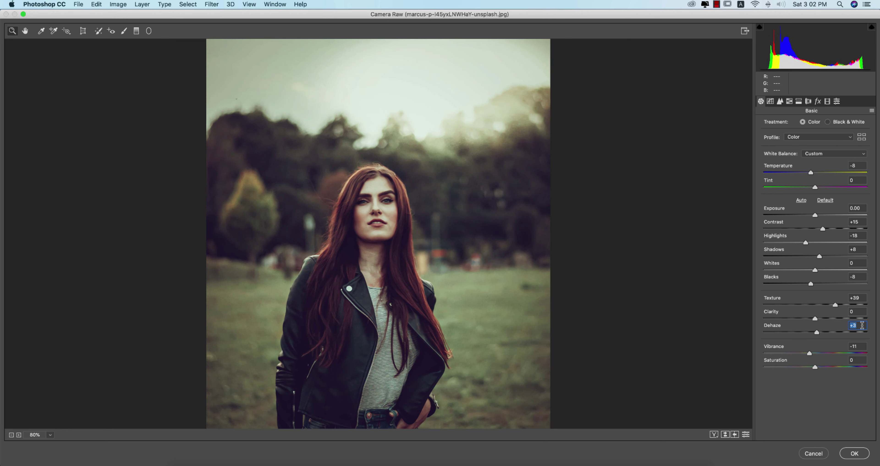
{"action": "key", "text": "Right"}
Inspect the Blue, Green and Red channel curves, then show the Detail sharpening and noise settings.
{"action": "left_click", "coordinate": [770, 102]}
{"action": "left_click", "coordinate": [792, 155]}
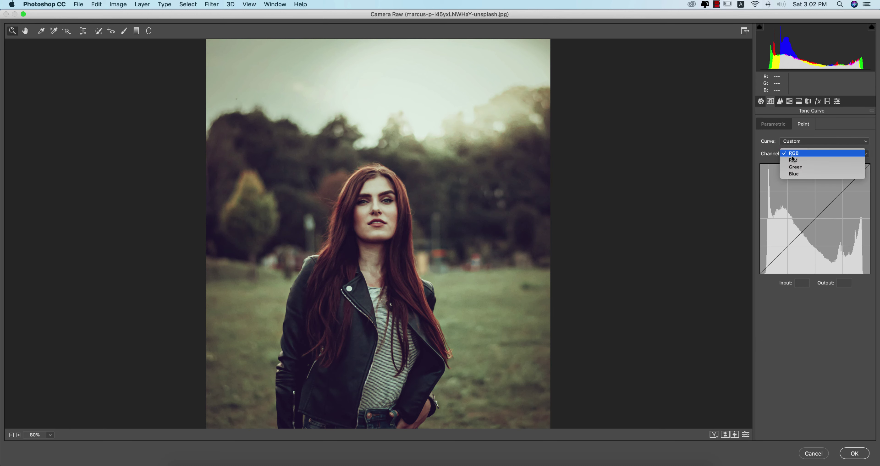
{"action": "left_click", "coordinate": [795, 174]}
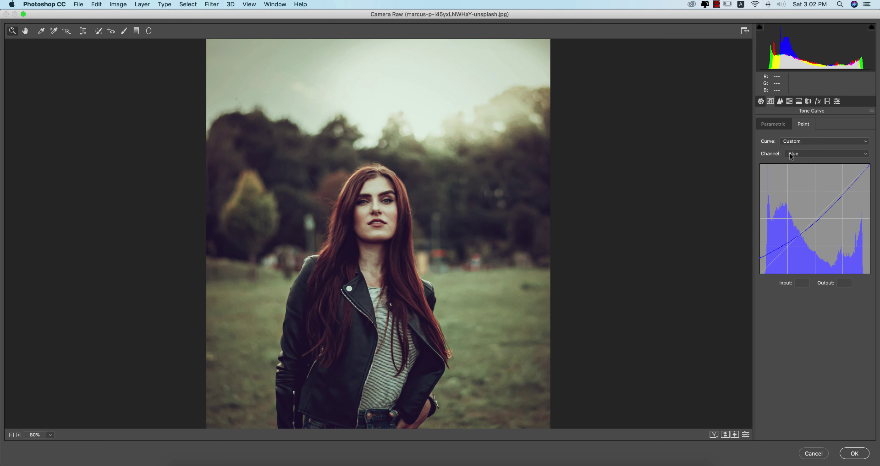
{"action": "left_click", "coordinate": [820, 154]}
{"action": "left_click", "coordinate": [795, 146]}
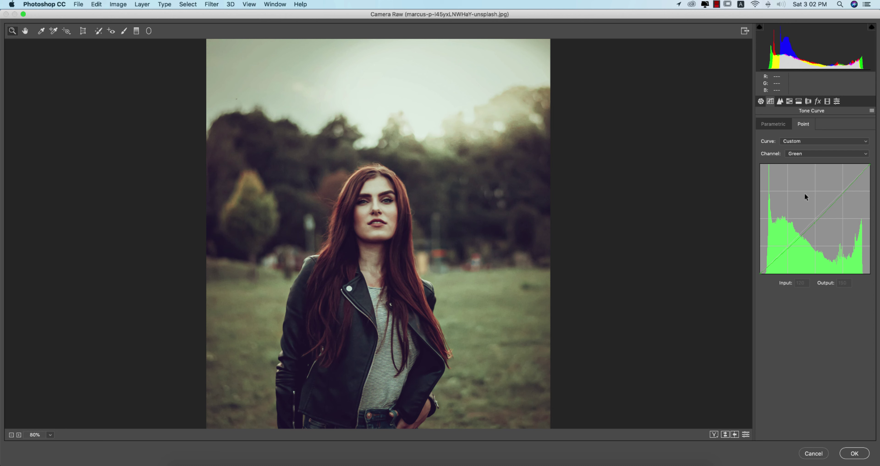
{"action": "left_click", "coordinate": [797, 157]}
{"action": "left_click", "coordinate": [797, 148]}
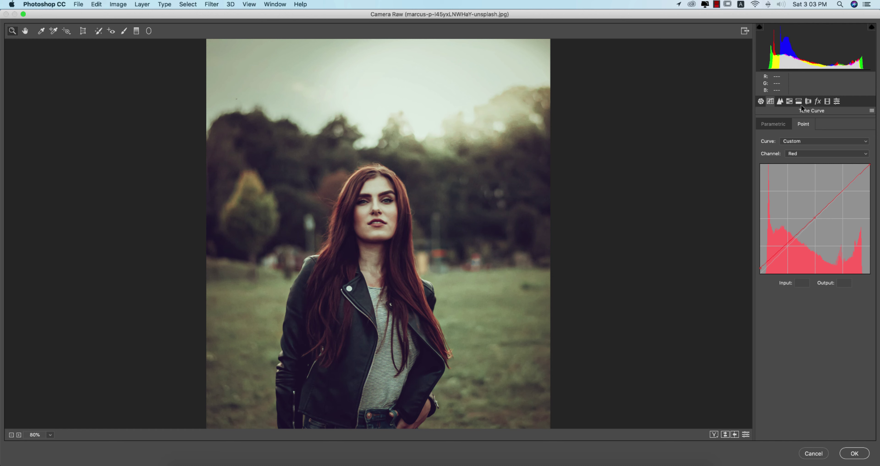
{"action": "left_click", "coordinate": [779, 102]}
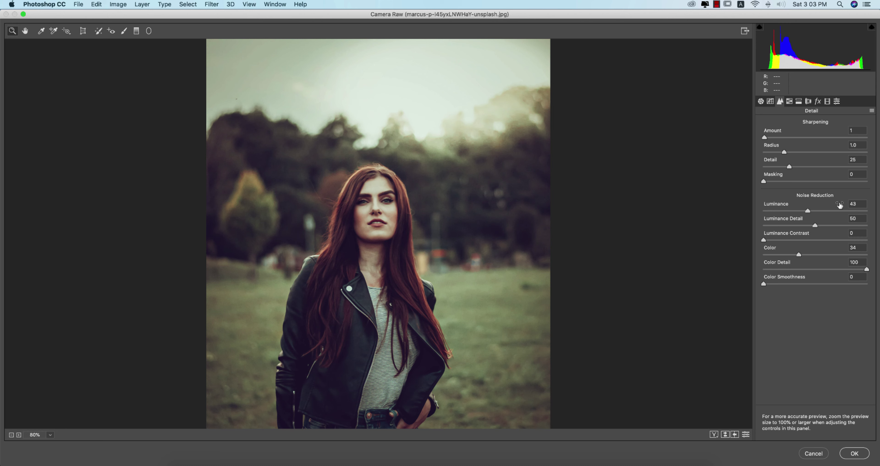
Check Luminance noise reduction, Color Detail and the HSL hue/saturation/luminance sliders, then show Split Toning.
{"action": "left_click", "coordinate": [853, 202]}
{"action": "left_click", "coordinate": [856, 262]}
{"action": "left_click", "coordinate": [789, 101]}
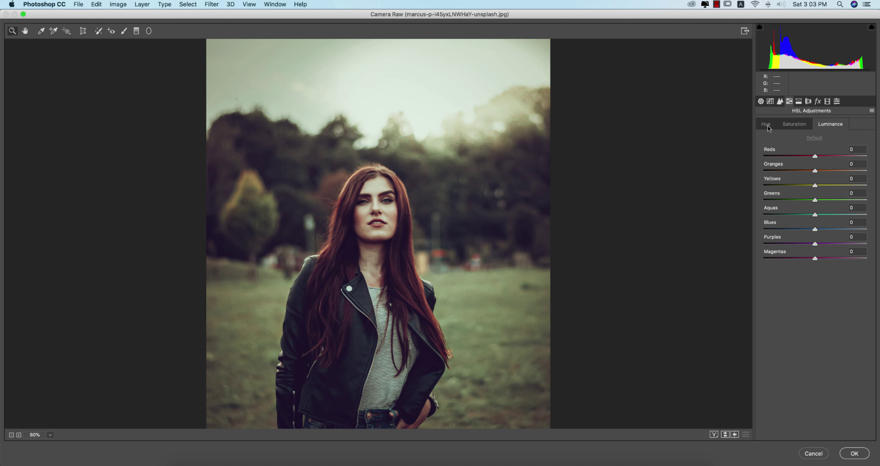
{"action": "left_click", "coordinate": [793, 125]}
{"action": "left_click", "coordinate": [828, 125]}
{"action": "left_click", "coordinate": [765, 126]}
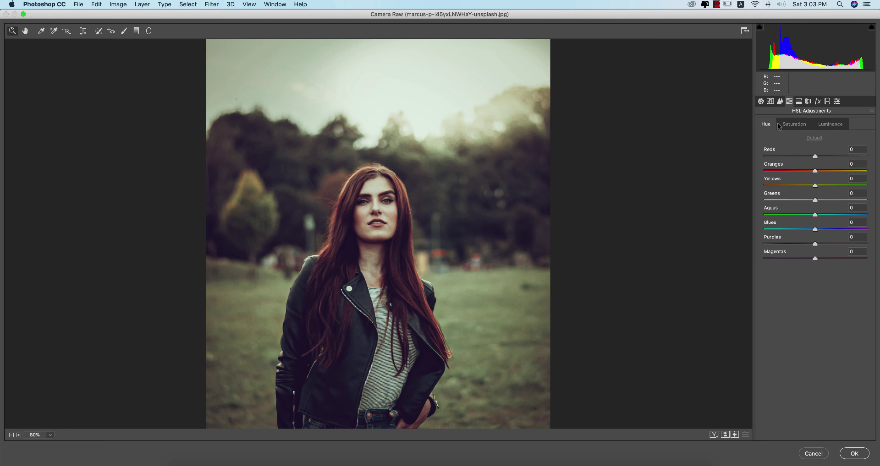
{"action": "left_click", "coordinate": [789, 126]}
{"action": "left_click", "coordinate": [823, 126]}
{"action": "left_click", "coordinate": [790, 131]}
{"action": "left_click", "coordinate": [760, 128]}
{"action": "left_click", "coordinate": [798, 102]}
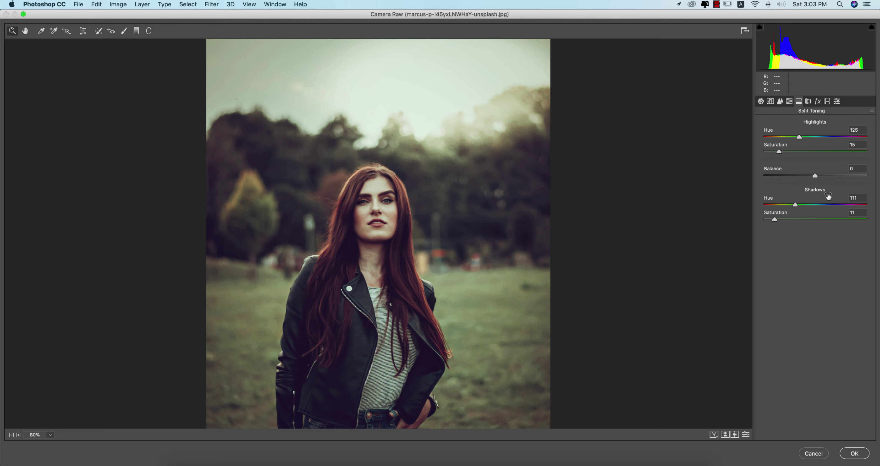
Review the split toning hues (125 highlights, 111 shadows) and the -15 vignette.
{"action": "left_click", "coordinate": [862, 130]}
{"action": "left_click", "coordinate": [858, 197]}
{"action": "left_click", "coordinate": [807, 101]}
{"action": "left_click", "coordinate": [816, 102]}
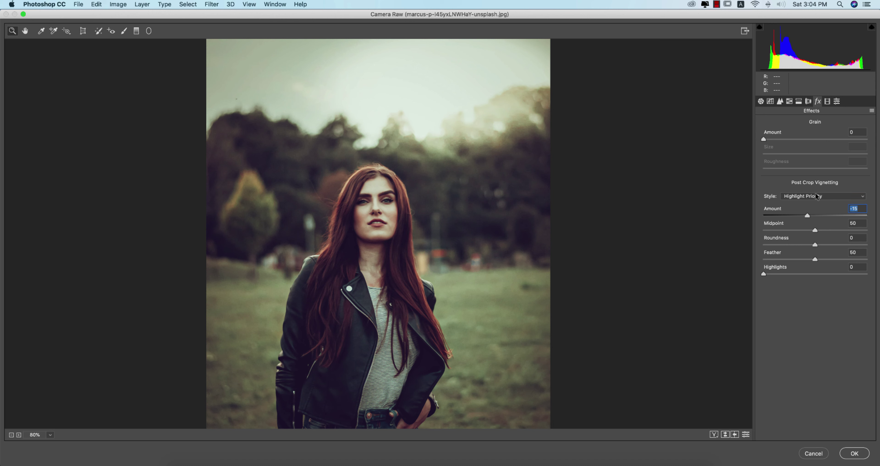
Review the red and green calibration hues and apply the Camera Raw grade to Layer 1.
{"action": "left_click", "coordinate": [827, 102]}
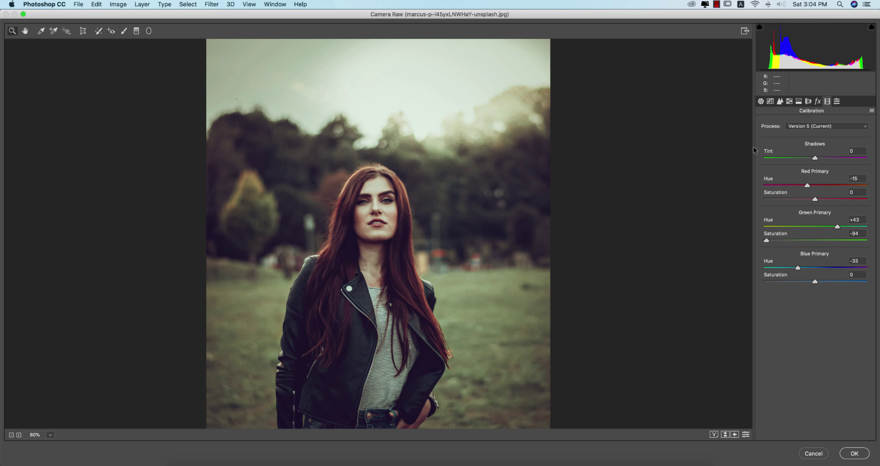
{"action": "left_click", "coordinate": [859, 179]}
{"action": "left_click", "coordinate": [862, 219]}
{"action": "left_click", "coordinate": [854, 453]}
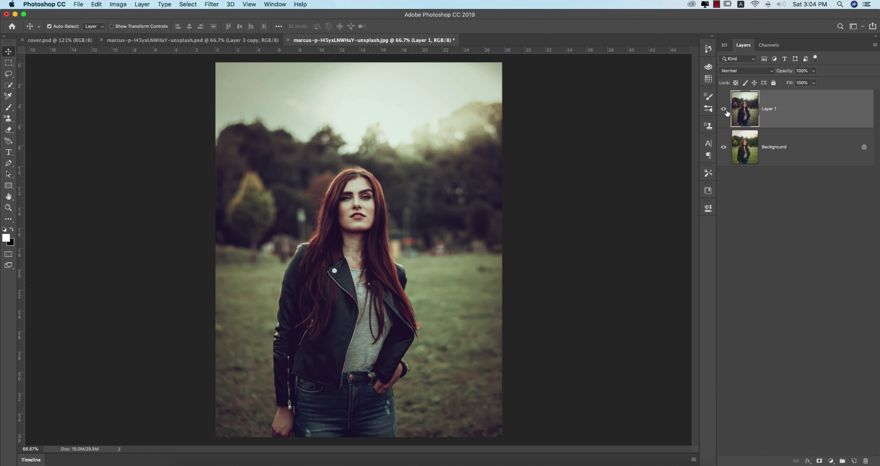
Compare the grade on and off, add empty Layer 2, and pick a 250 px Brush.
{"action": "left_click", "coordinate": [724, 109]}
{"action": "left_click", "coordinate": [723, 109]}
{"action": "left_click", "coordinate": [853, 461]}
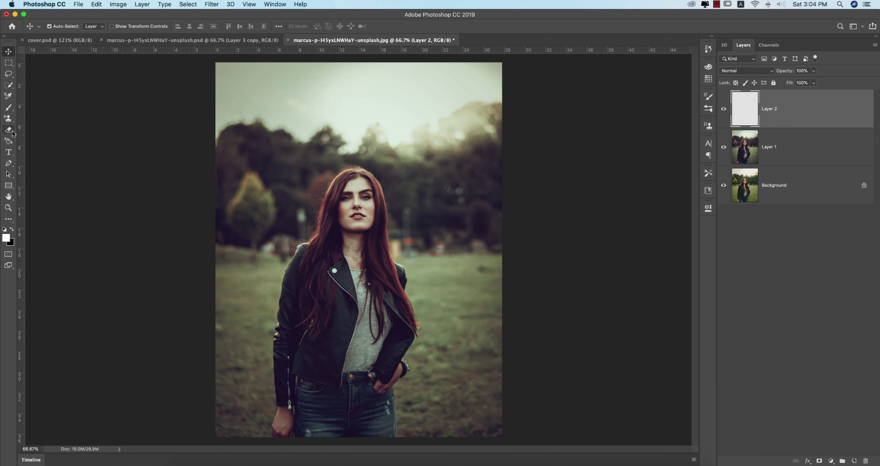
{"action": "left_click", "coordinate": [10, 108]}
{"action": "right_click", "coordinate": [300, 161]}
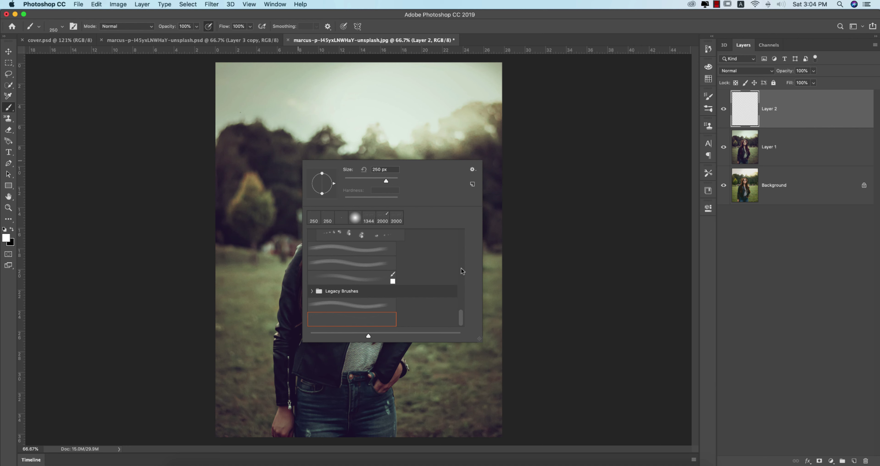
Set white as the foreground painting colour.
{"action": "left_click", "coordinate": [508, 26]}
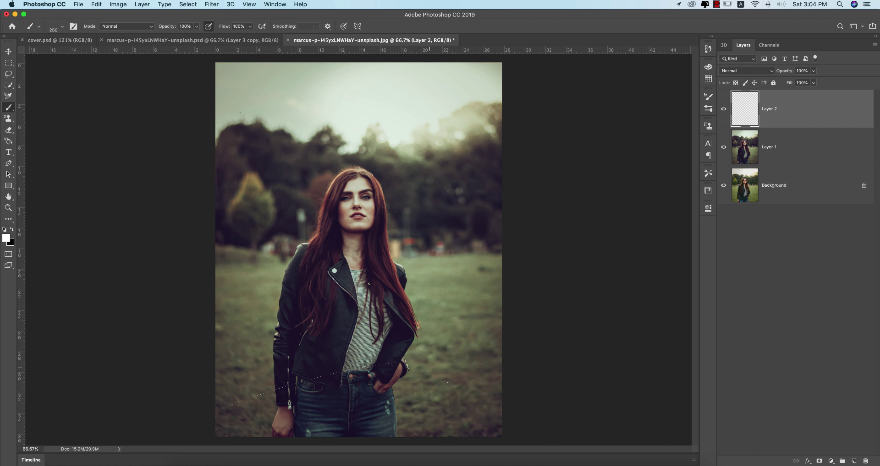
{"action": "left_click", "coordinate": [7, 240]}
{"action": "left_click", "coordinate": [748, 200]}
{"action": "left_click", "coordinate": [708, 67]}
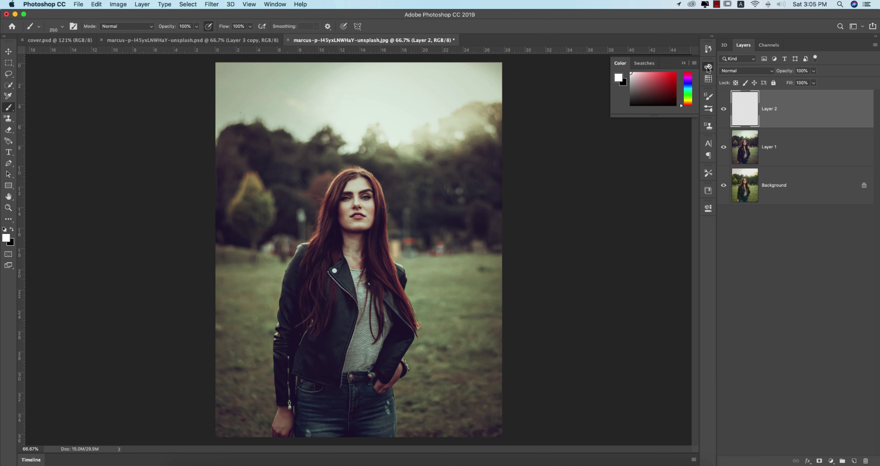
{"action": "left_click", "coordinate": [707, 67]}
Enable brush Scattering at 176% with Count 2 and paint white dust specks.
{"action": "left_click", "coordinate": [708, 109]}
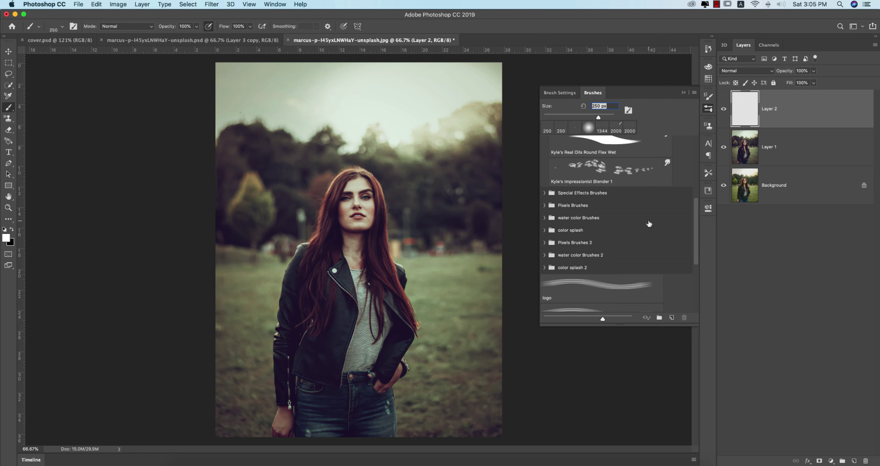
{"action": "left_click", "coordinate": [708, 97]}
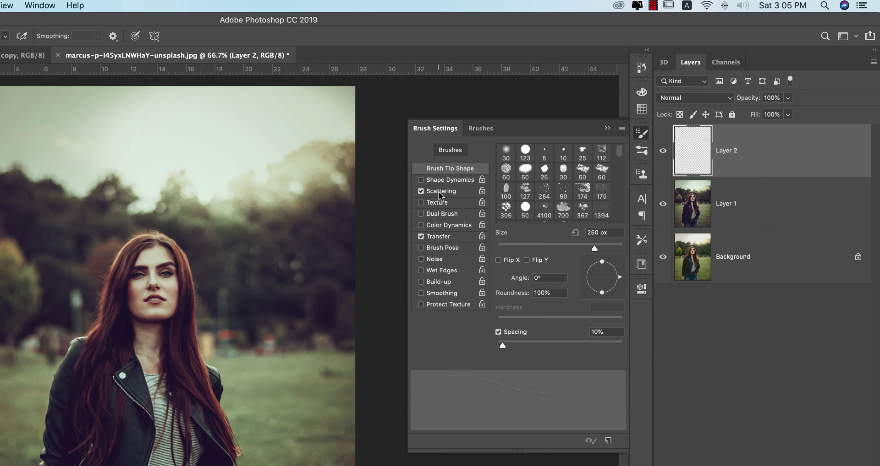
{"action": "left_click", "coordinate": [559, 140]}
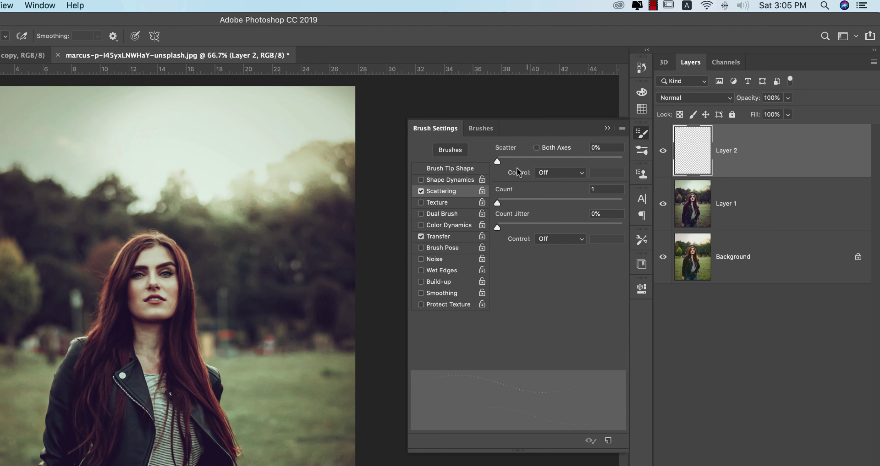
{"action": "left_click_drag", "start_coordinate": [500, 159], "coordinate": [519, 159]}
{"action": "left_click_drag", "start_coordinate": [498, 202], "coordinate": [508, 202]}
{"action": "left_click", "coordinate": [607, 129]}
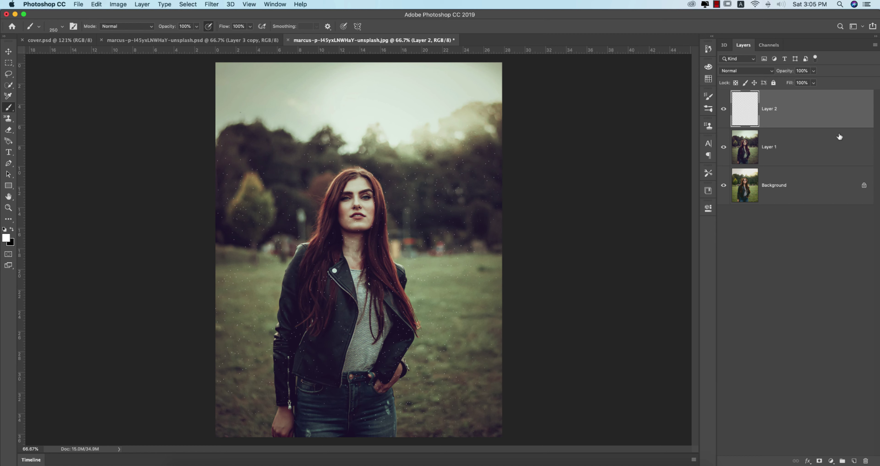
Duplicate the dust layer and flip the copy horizontally.
{"action": "key", "text": "super+j"}
{"action": "key", "text": "super+t"}
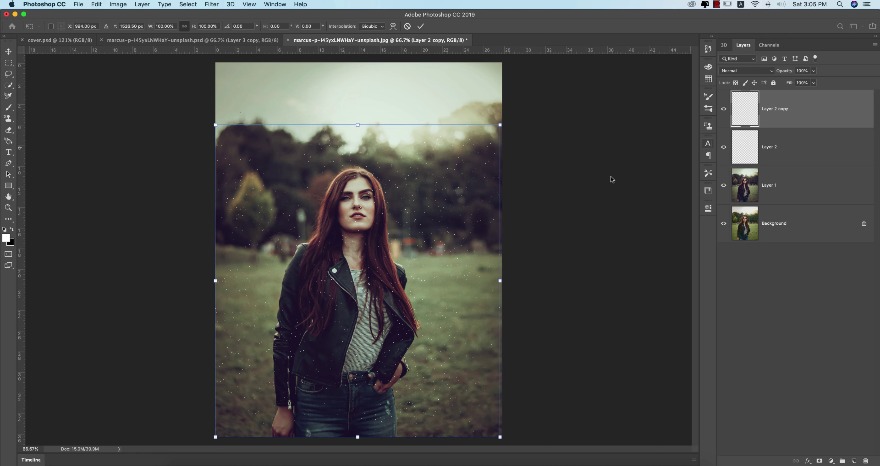
{"action": "right_click", "coordinate": [466, 202]}
{"action": "left_click", "coordinate": [512, 312]}
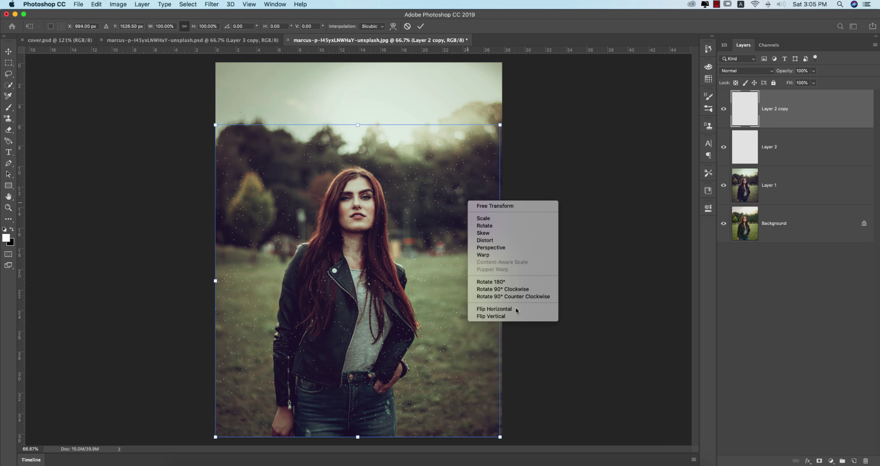
Scale the flipped dust copy to about 120% and apply a Gaussian Blur.
{"action": "left_click_drag", "start_coordinate": [496, 124], "coordinate": [558, 61]}
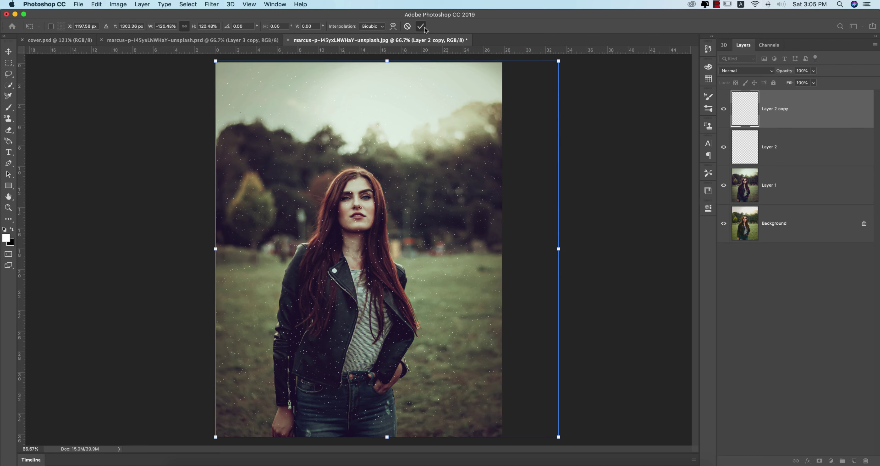
{"action": "left_click", "coordinate": [421, 26]}
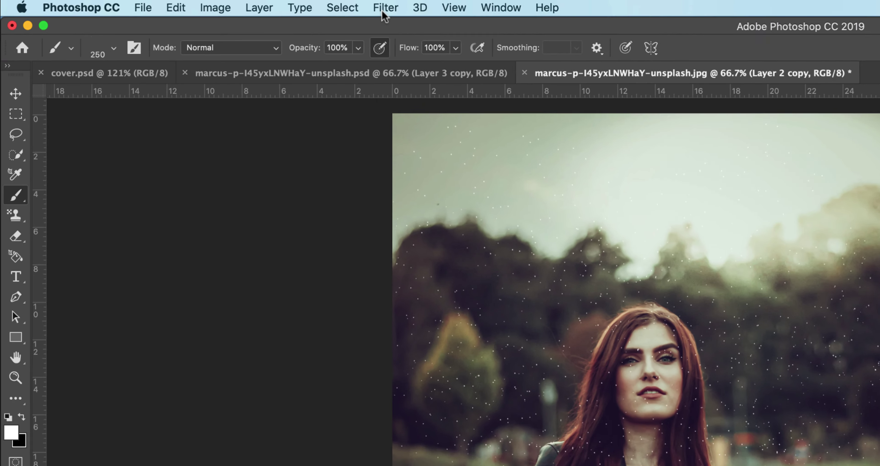
{"action": "left_click", "coordinate": [383, 10]}
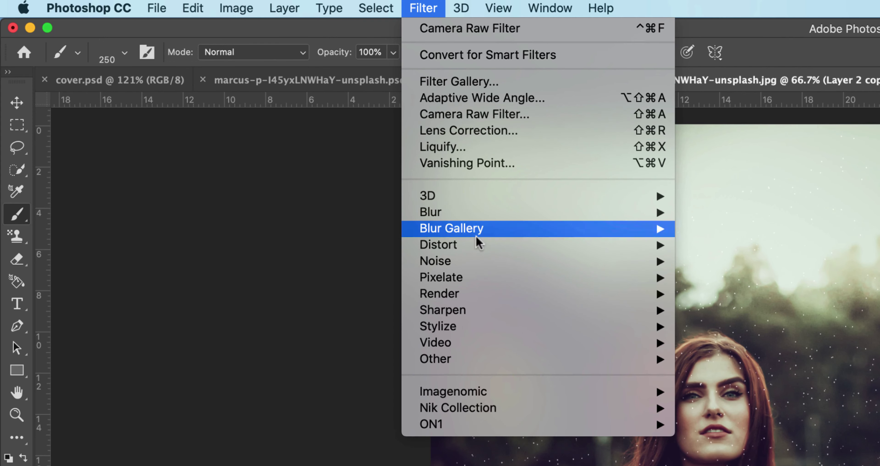
{"action": "mouse_move", "coordinate": [436, 195]}
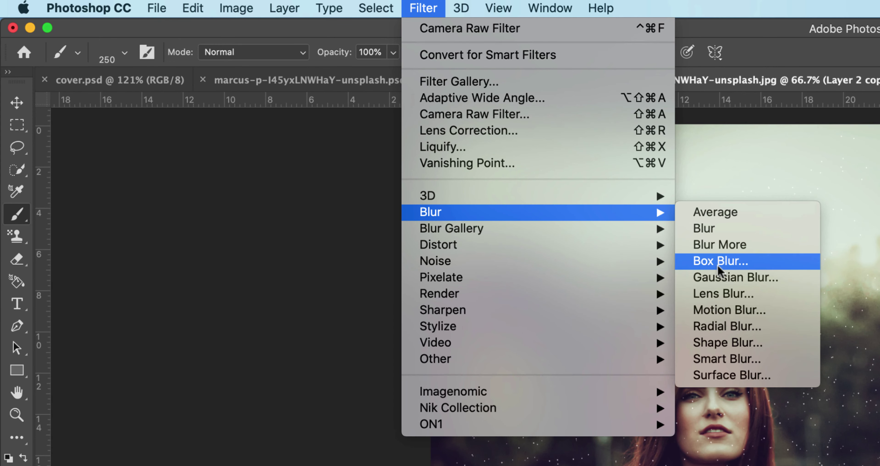
{"action": "left_click", "coordinate": [719, 276]}
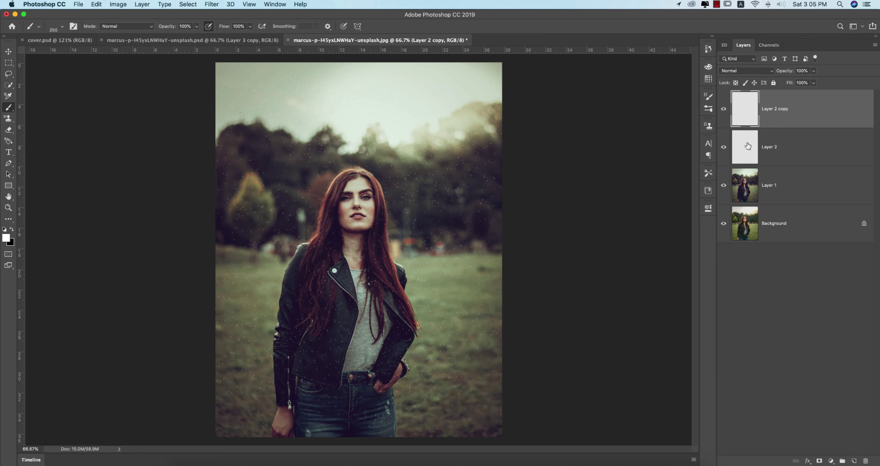
Set Layer 2's Fill to 60%.
{"action": "left_click", "coordinate": [786, 150]}
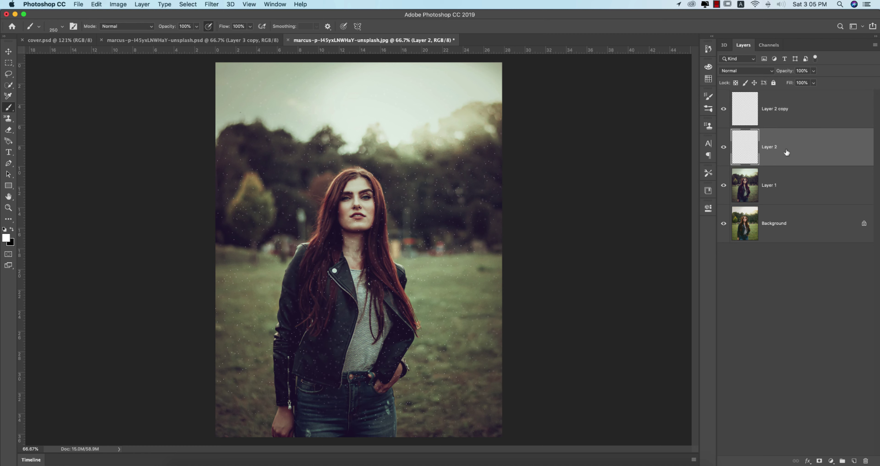
{"action": "left_click", "coordinate": [813, 83]}
{"action": "left_click", "coordinate": [8, 52]}
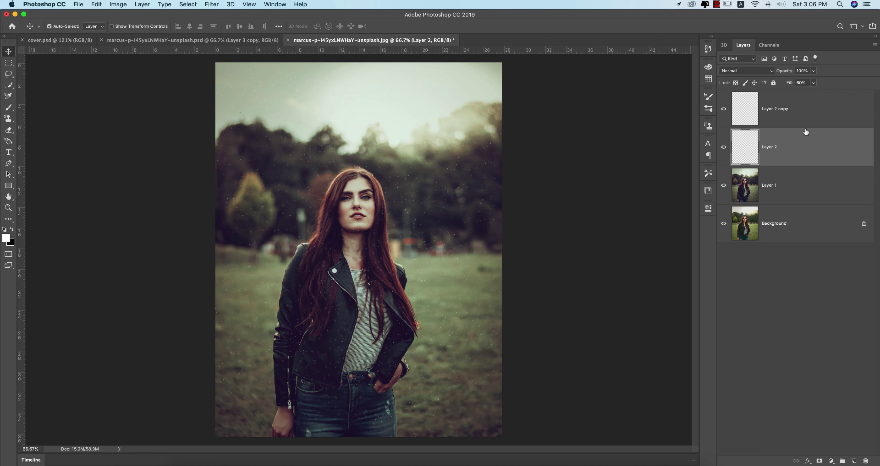
Convert Layer 2 copy, Layer 2 and Layer 1 into a single smart object.
{"action": "left_click", "coordinate": [820, 105]}
{"action": "left_click", "coordinate": [812, 180], "text": "shift"}
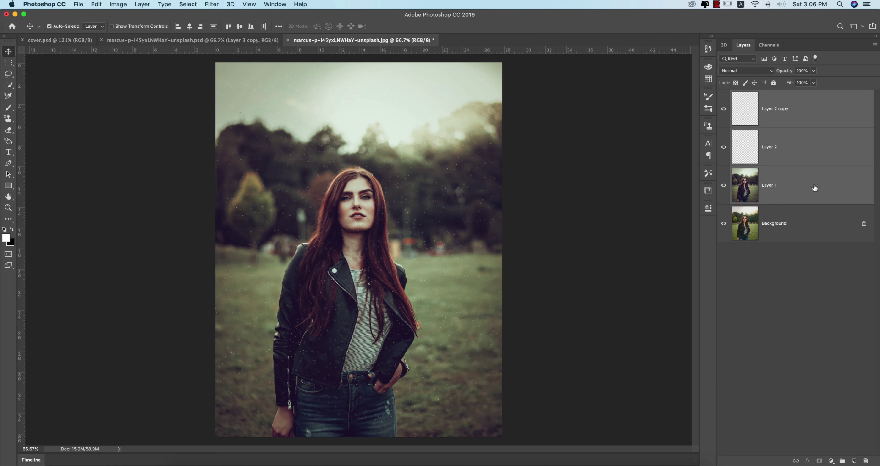
{"action": "right_click", "coordinate": [812, 172]}
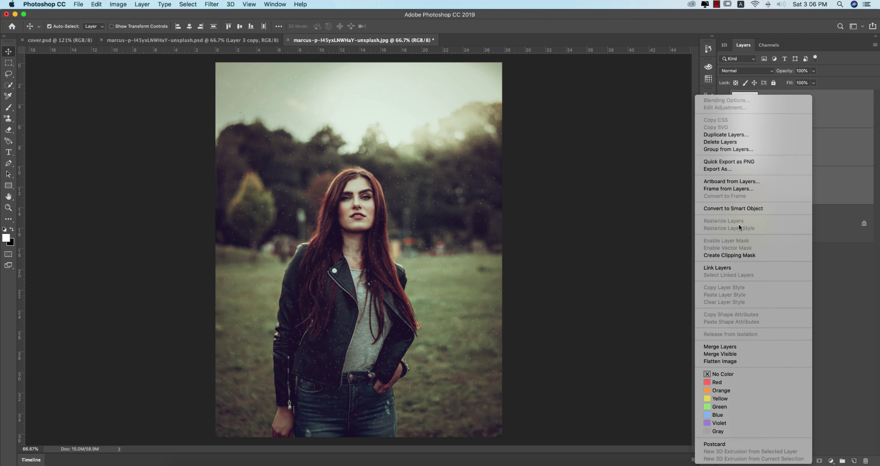
{"action": "left_click", "coordinate": [726, 208]}
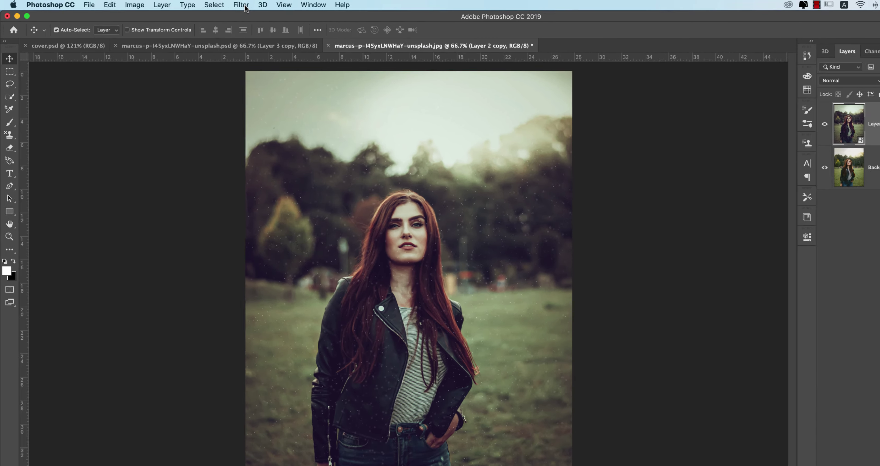
{"action": "left_click", "coordinate": [212, 4]}
Launch Color Efex Pro 4 on the smart object, dismissing the warning and update prompt.
{"action": "mouse_move", "coordinate": [465, 326]}
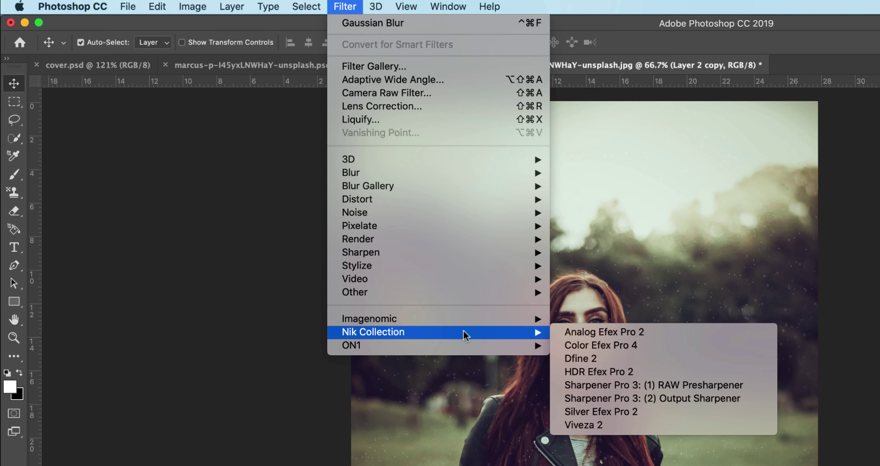
{"action": "left_click", "coordinate": [569, 346]}
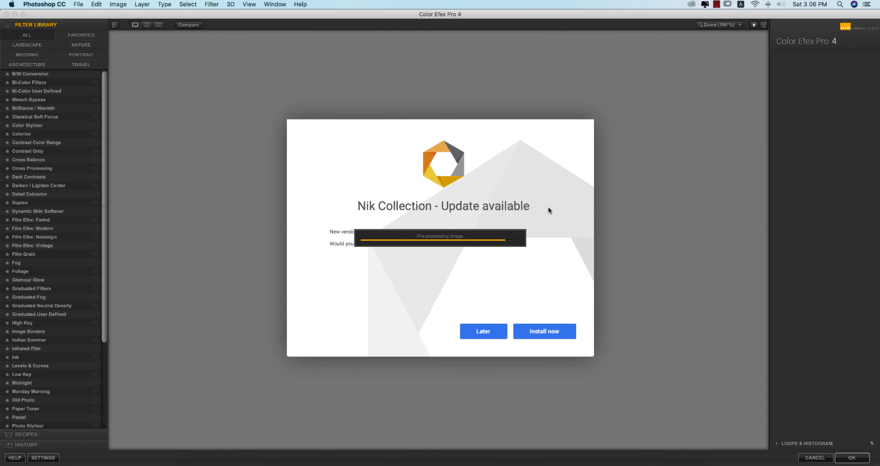
{"action": "left_click", "coordinate": [493, 270]}
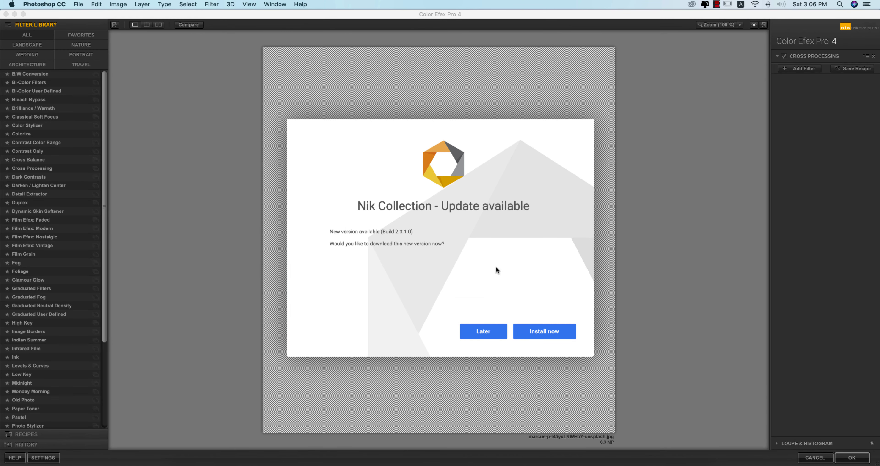
{"action": "left_click", "coordinate": [485, 335]}
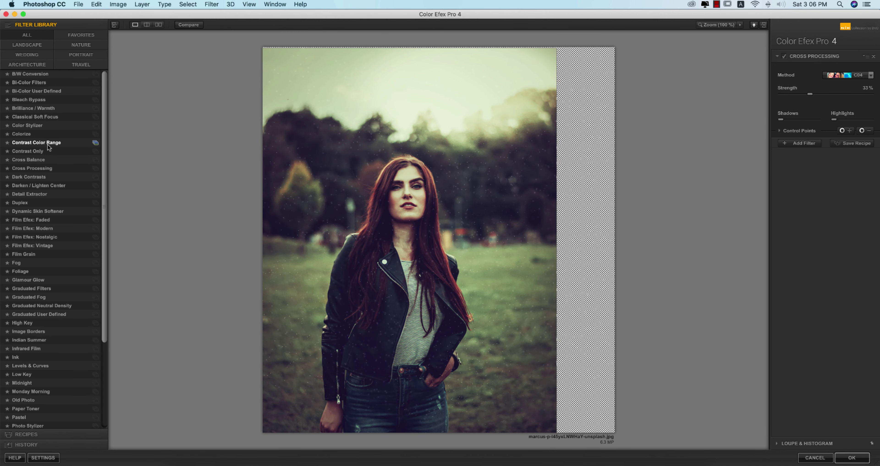
Apply Cross Processing method C04 at 18% strength back to the image.
{"action": "left_click", "coordinate": [848, 76]}
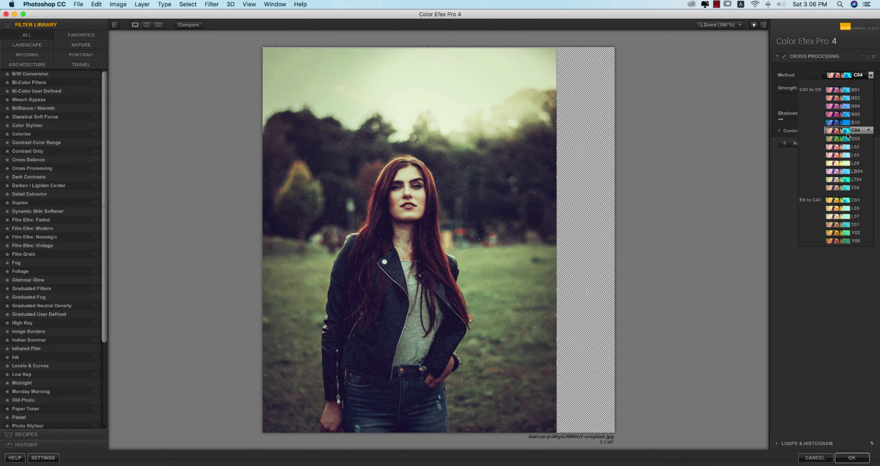
{"action": "left_click", "coordinate": [846, 133]}
{"action": "left_click", "coordinate": [794, 95]}
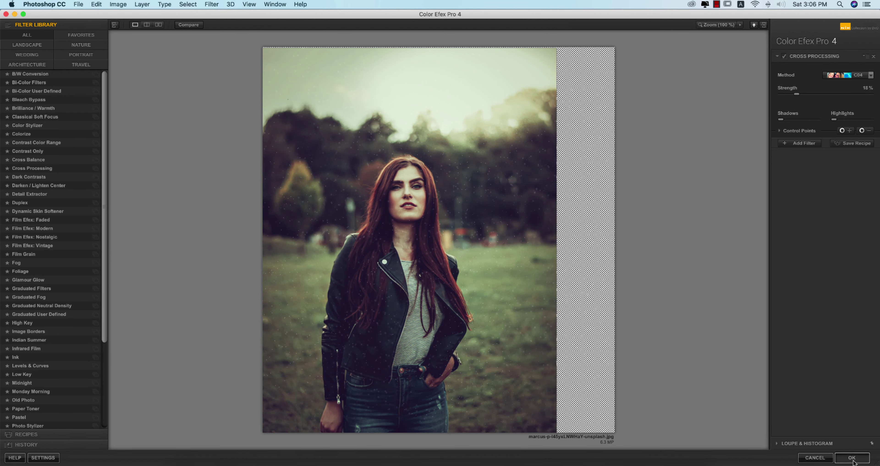
{"action": "key", "text": "Return"}
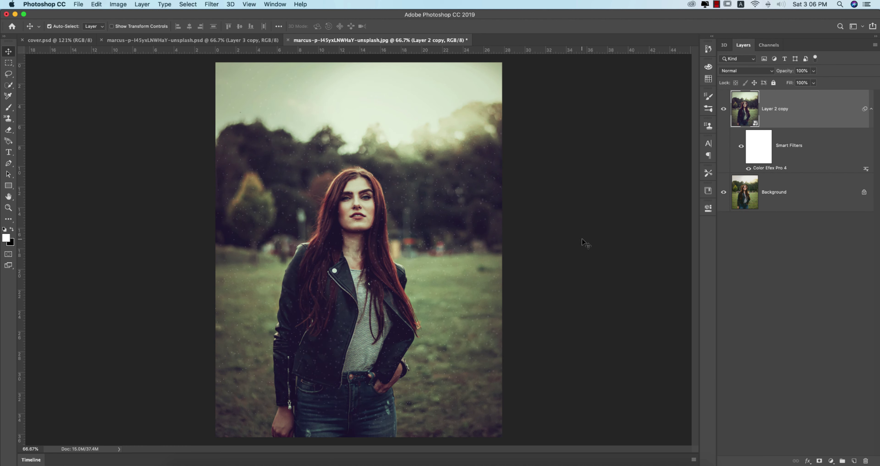
Compare the filtered photo with the original, then add a new empty layer above it.
{"action": "left_click", "coordinate": [723, 109]}
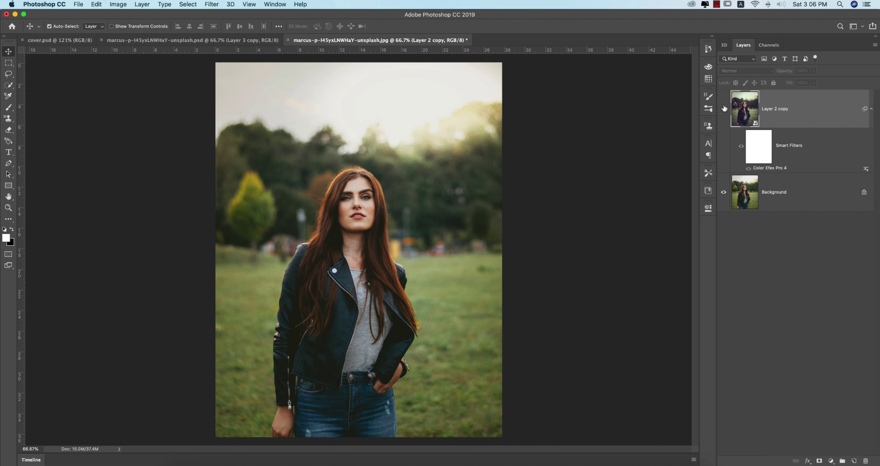
{"action": "left_click", "coordinate": [723, 108]}
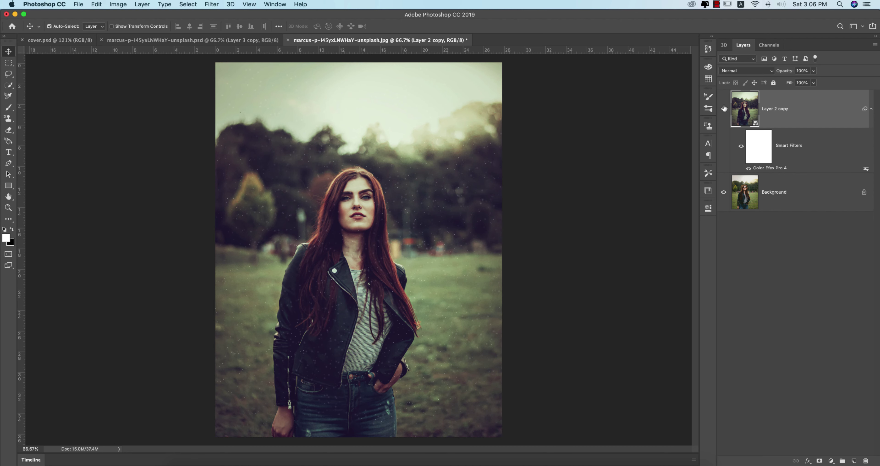
{"action": "left_click", "coordinate": [853, 461]}
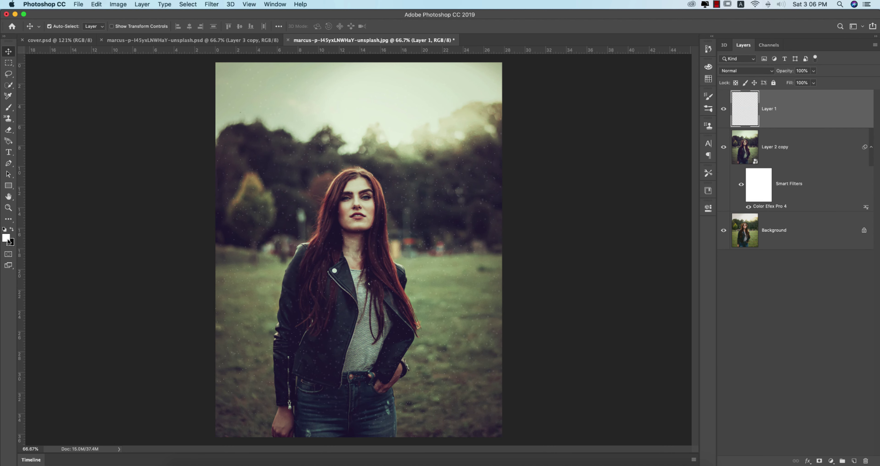
Set the foreground colour to a slightly saturated pale golden yellow.
{"action": "left_click", "coordinate": [6, 238]}
{"action": "left_click", "coordinate": [358, 182]}
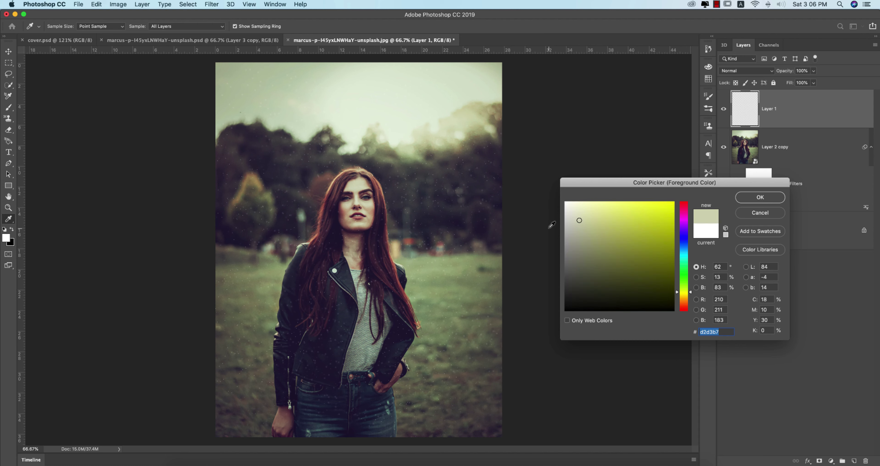
{"action": "left_click", "coordinate": [592, 202]}
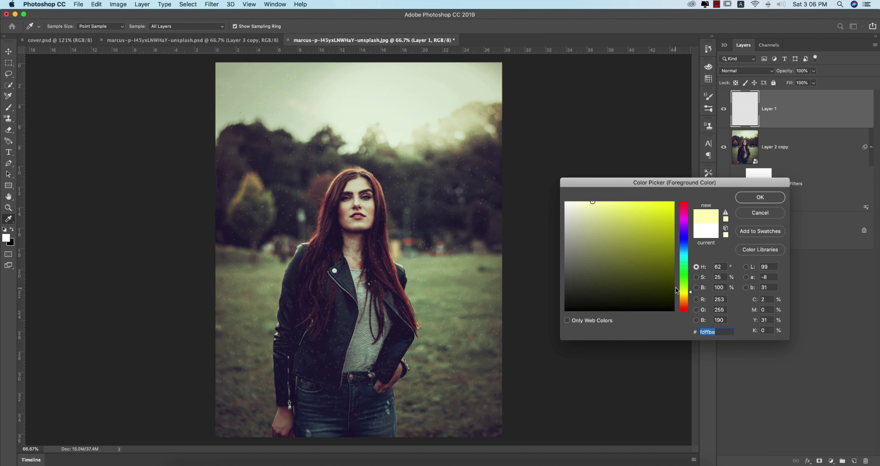
{"action": "left_click_drag", "start_coordinate": [677, 293], "coordinate": [677, 298]}
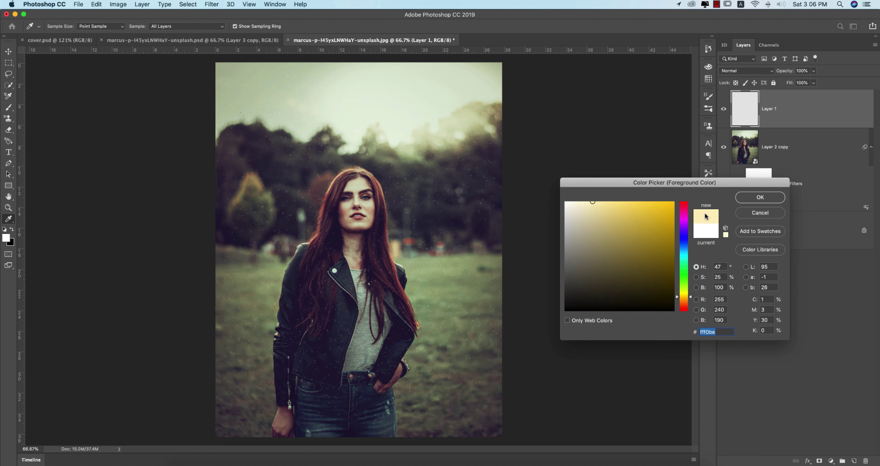
{"action": "left_click", "coordinate": [608, 203]}
{"action": "left_click", "coordinate": [751, 196]}
Paint one pale-yellow dab in the upper-right sky with a 0%-hardness soft round brush.
{"action": "key", "text": "v"}
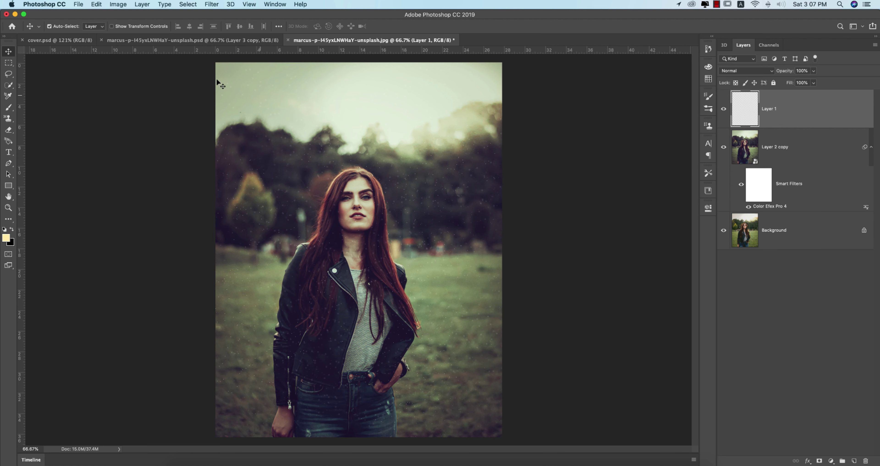
{"action": "left_click", "coordinate": [9, 107]}
{"action": "right_click", "coordinate": [345, 115]}
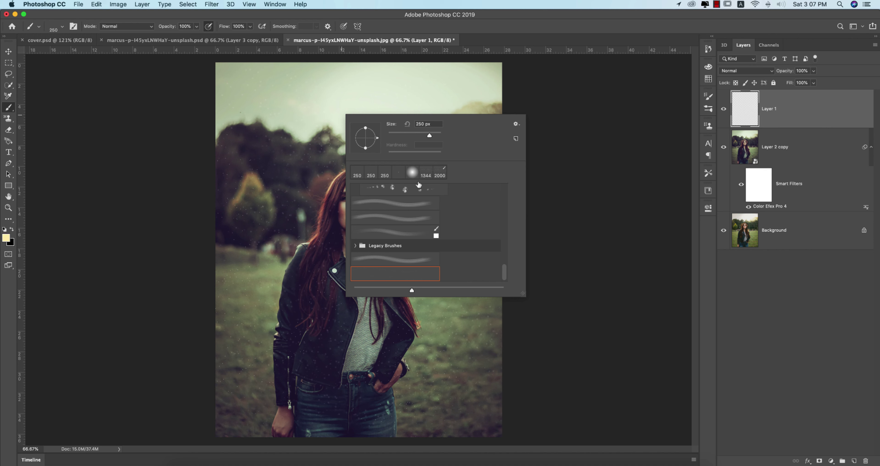
{"action": "left_click", "coordinate": [412, 172]}
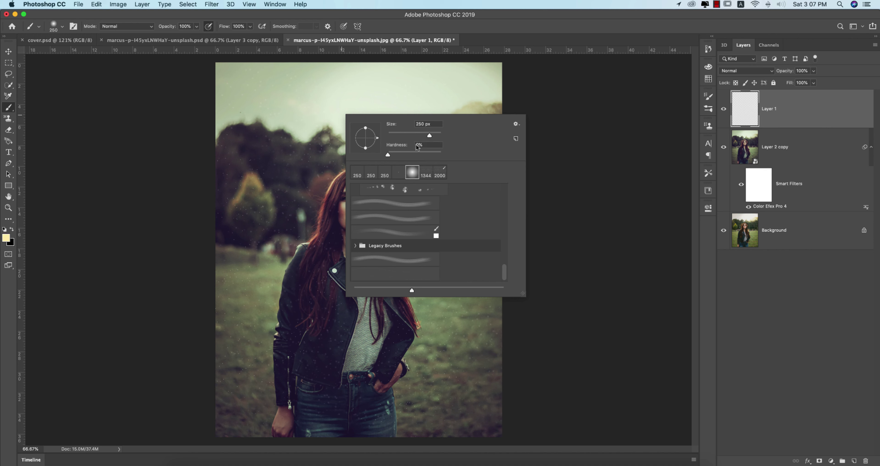
{"action": "left_click", "coordinate": [513, 18]}
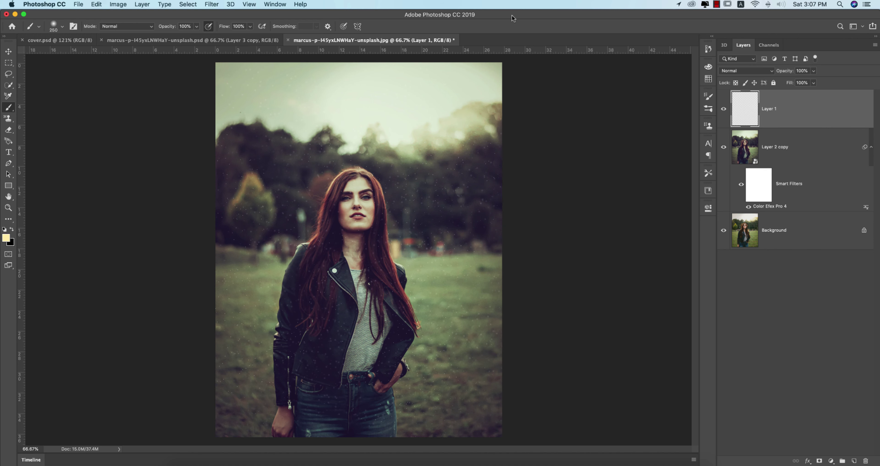
{"action": "left_click", "coordinate": [444, 137]}
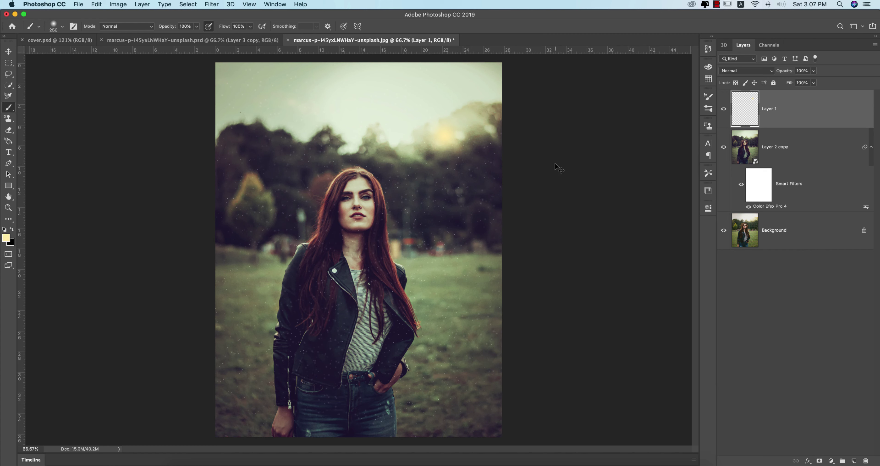
{"action": "key", "text": "super+t"}
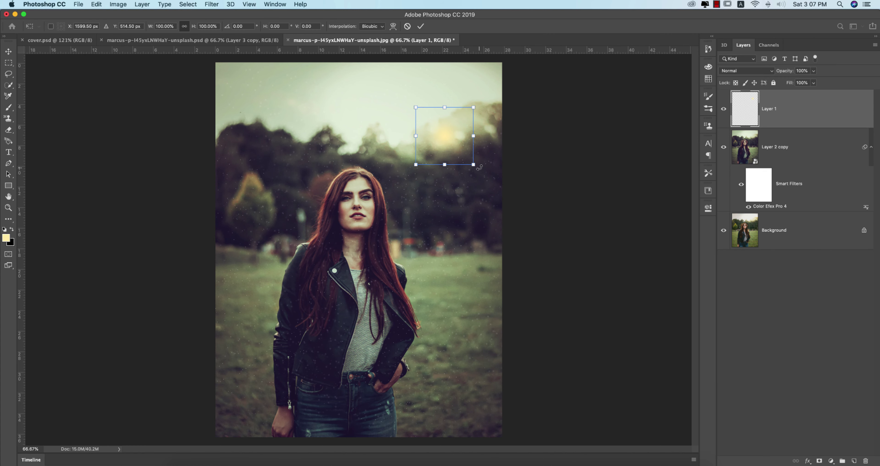
Scale the yellow dab across the upper image and set Layer 1 to Screen at 59% opacity.
{"action": "left_click_drag", "start_coordinate": [476, 166], "coordinate": [669, 390]}
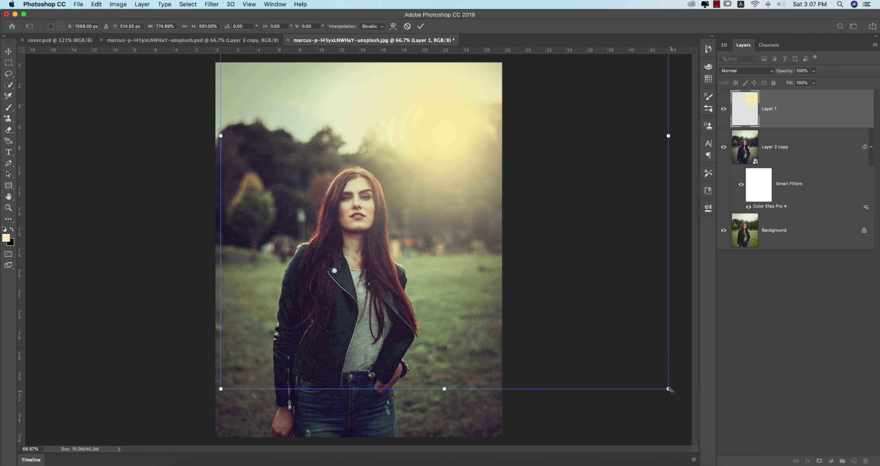
{"action": "left_click", "coordinate": [420, 26]}
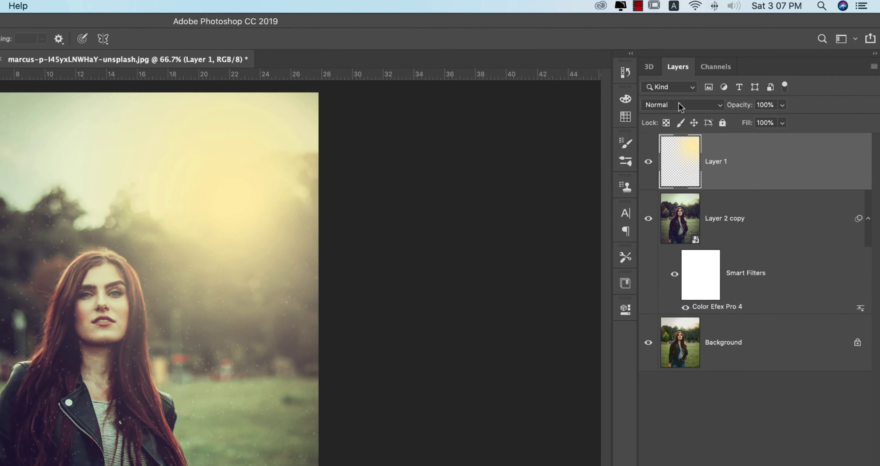
{"action": "left_click", "coordinate": [679, 106]}
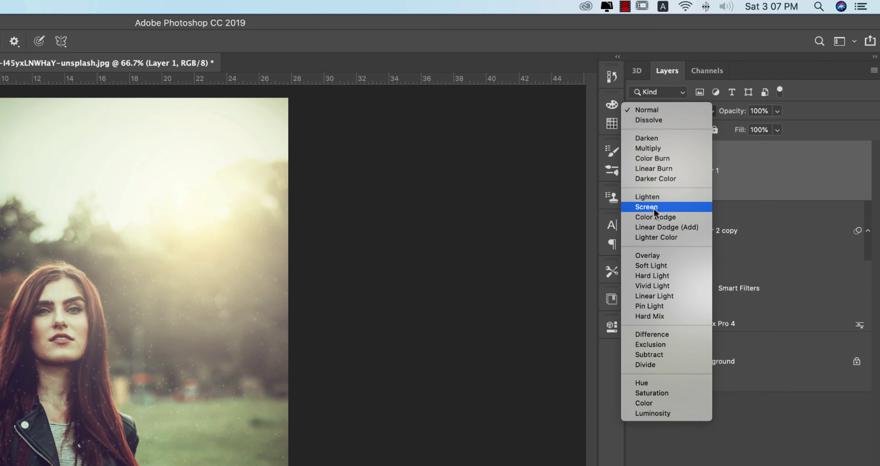
{"action": "left_click", "coordinate": [653, 208]}
{"action": "left_click", "coordinate": [813, 70]}
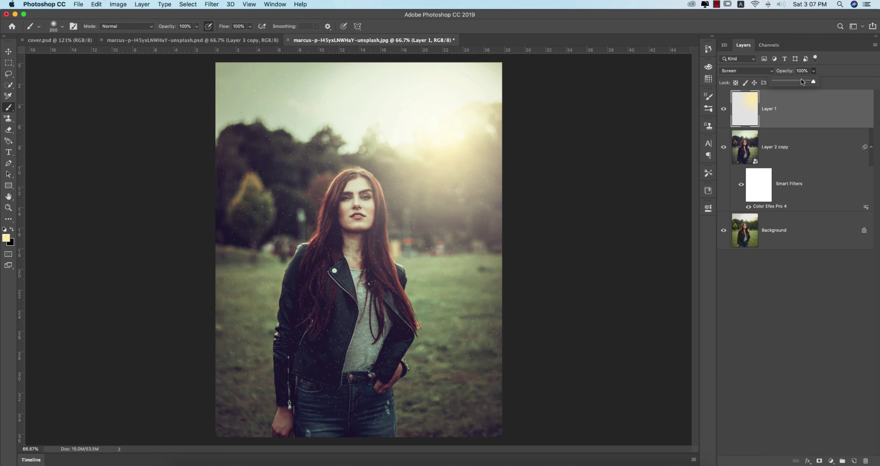
{"action": "left_click_drag", "start_coordinate": [793, 82], "coordinate": [797, 83]}
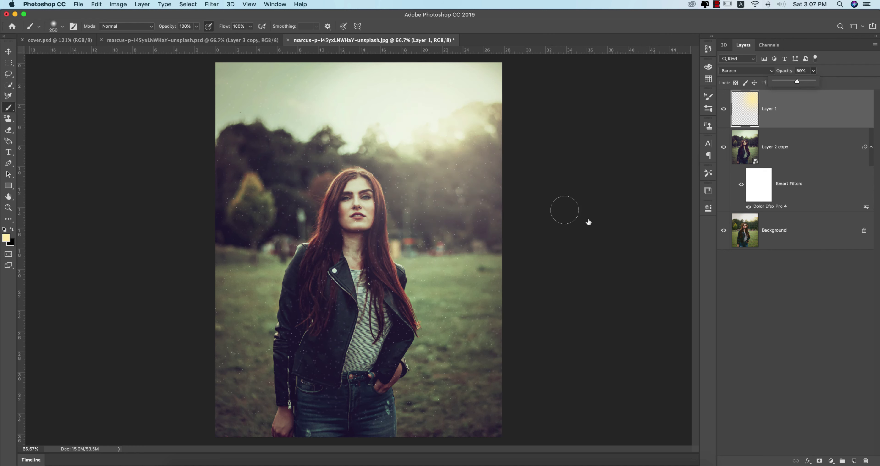
{"action": "left_click", "coordinate": [832, 461]}
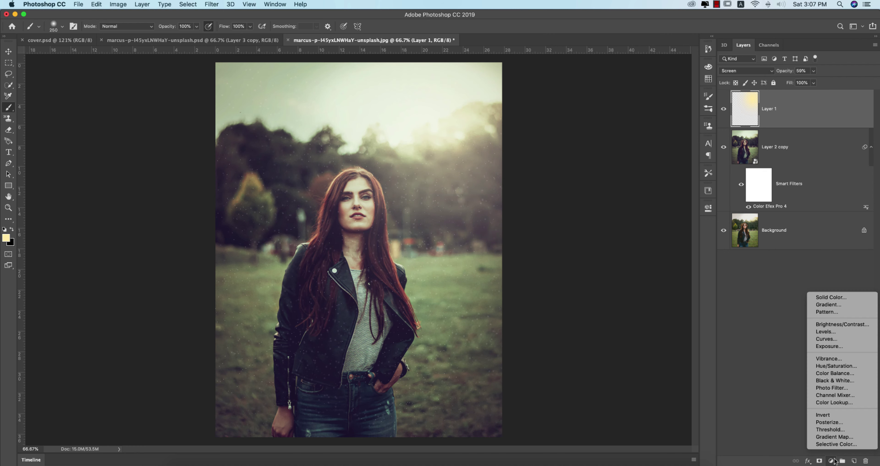
Add a Neutral Density Gradient Fill layer at 232% scale, repositioned over the photo.
{"action": "left_click", "coordinate": [832, 305]}
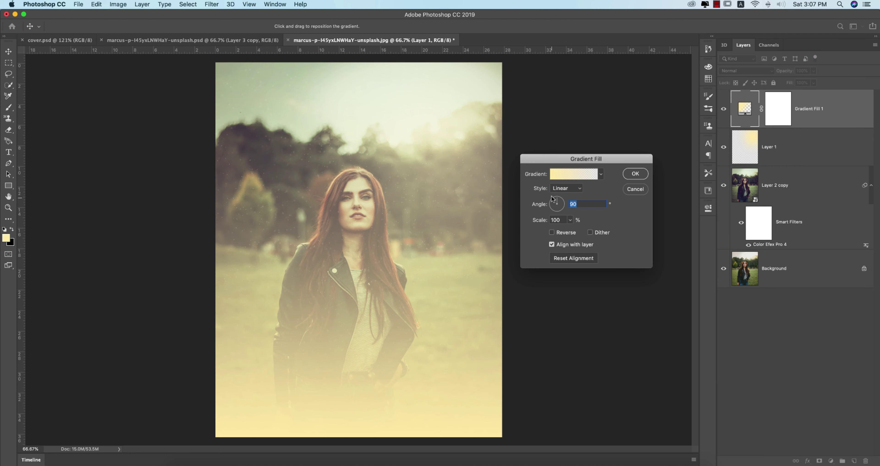
{"action": "left_click", "coordinate": [580, 174]}
{"action": "left_click", "coordinate": [635, 165]}
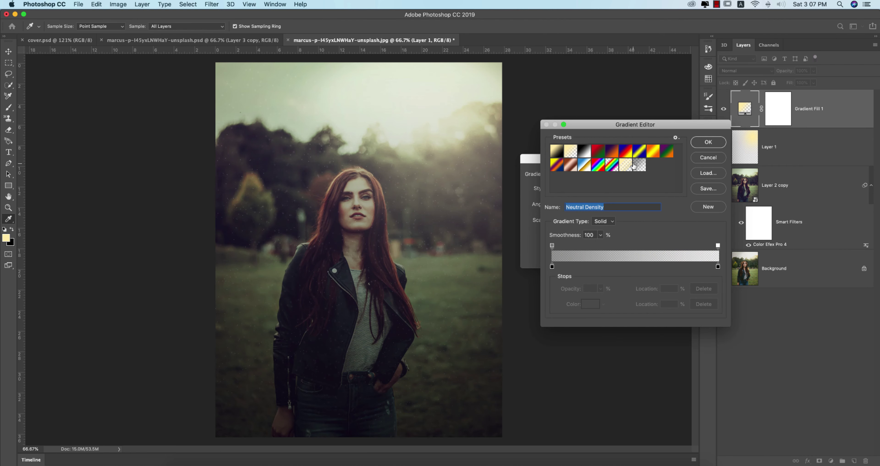
{"action": "left_click", "coordinate": [706, 143]}
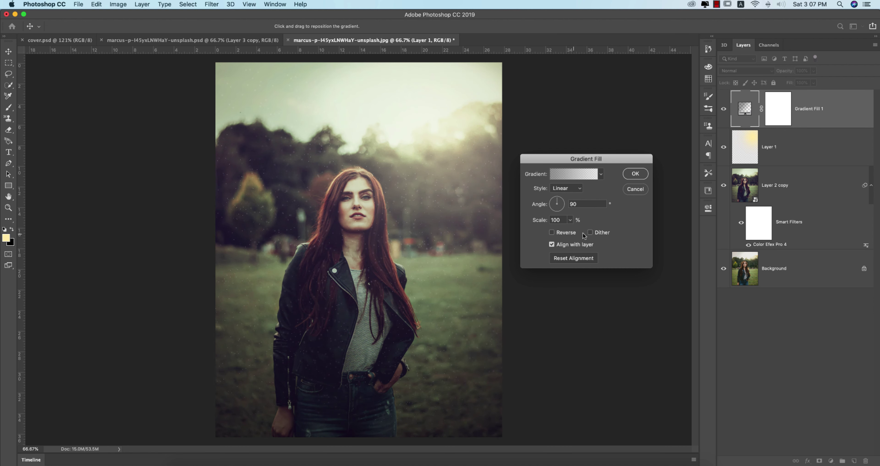
{"action": "left_click", "coordinate": [570, 220]}
{"action": "left_click_drag", "start_coordinate": [570, 232], "coordinate": [575, 232]}
{"action": "left_click_drag", "start_coordinate": [373, 220], "coordinate": [366, 326]}
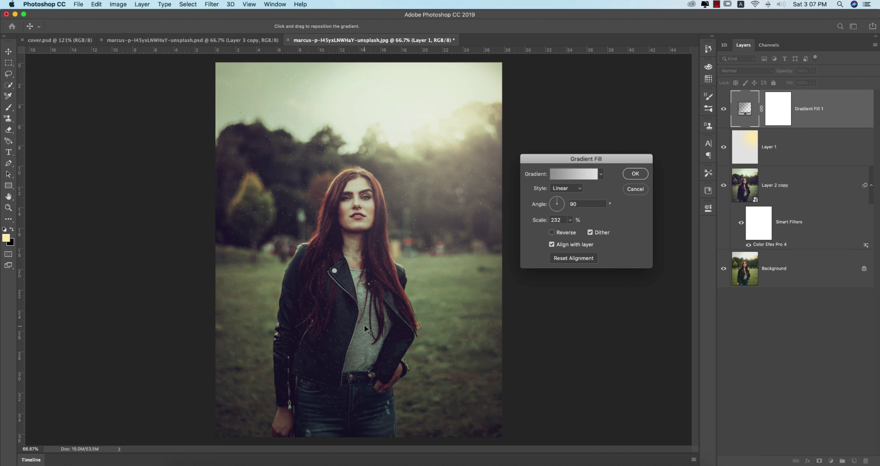
{"action": "left_click", "coordinate": [631, 174]}
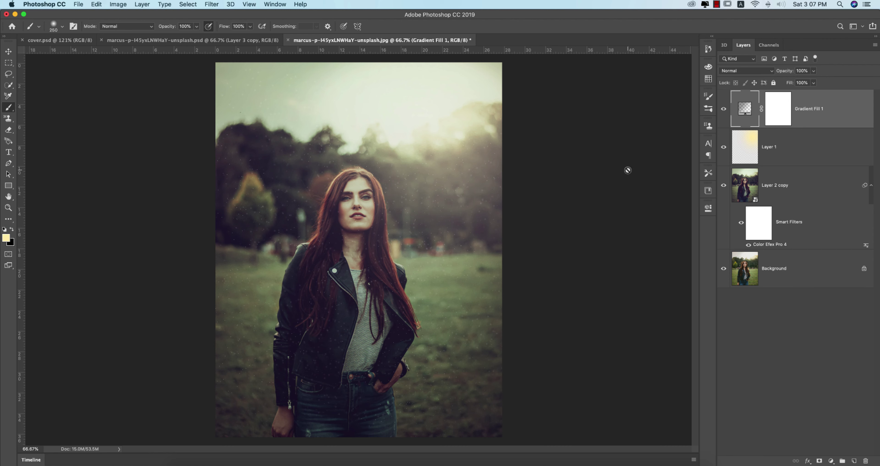
{"action": "left_click", "coordinate": [724, 269], "text": "alt"}
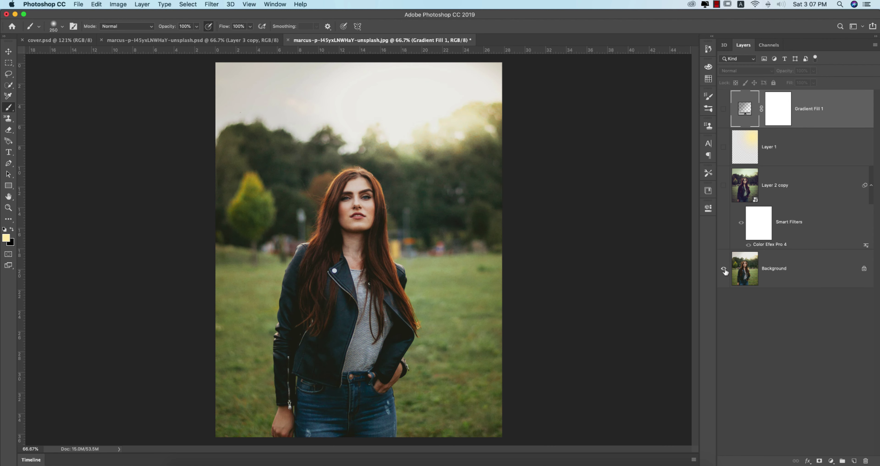
{"action": "left_click", "coordinate": [724, 269], "text": "alt"}
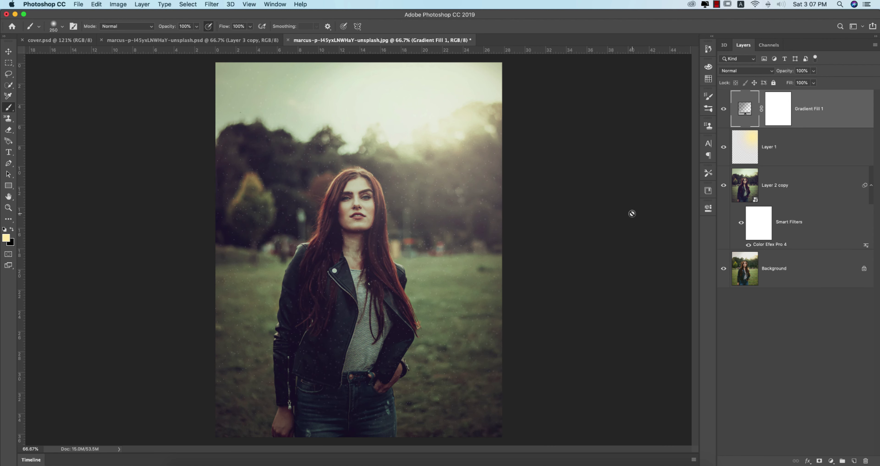